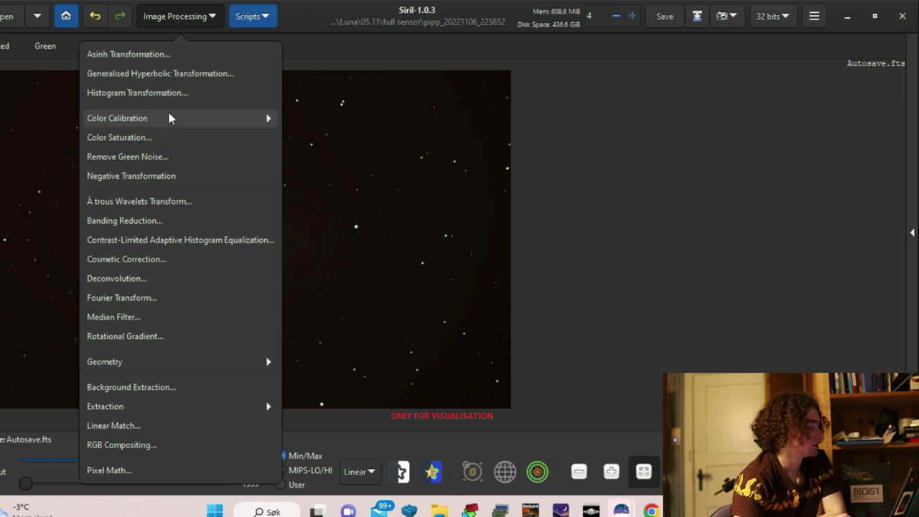
# Start Photometric Color Calibration and look up the coordinates of M33.
pyautogui.click(169, 104)
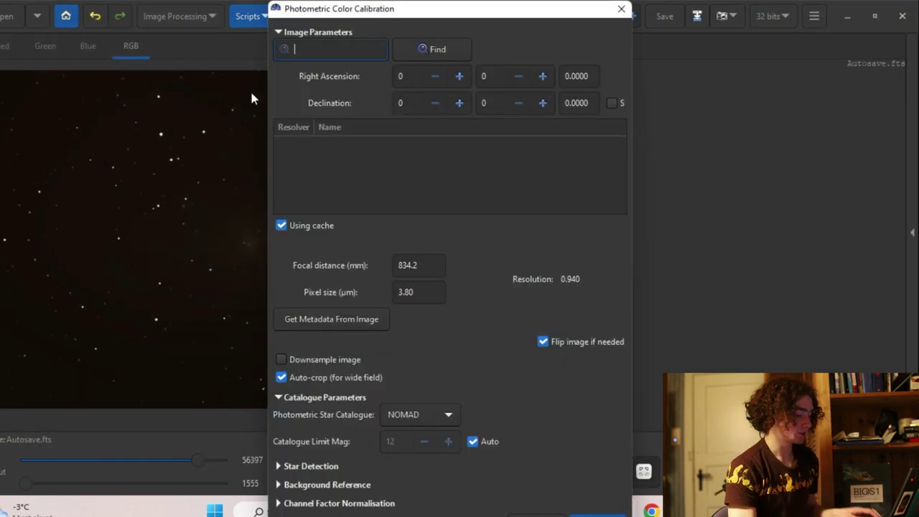
pyautogui.write('M33')
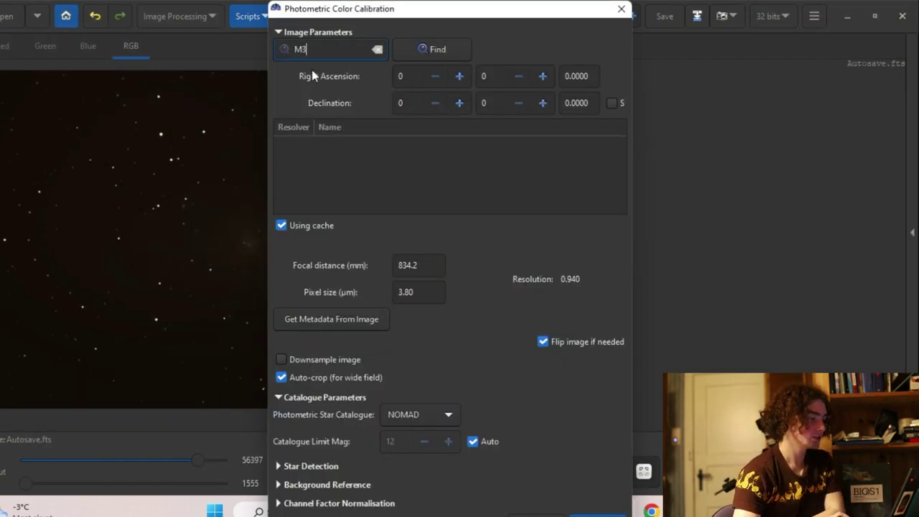
pyautogui.click(443, 50)
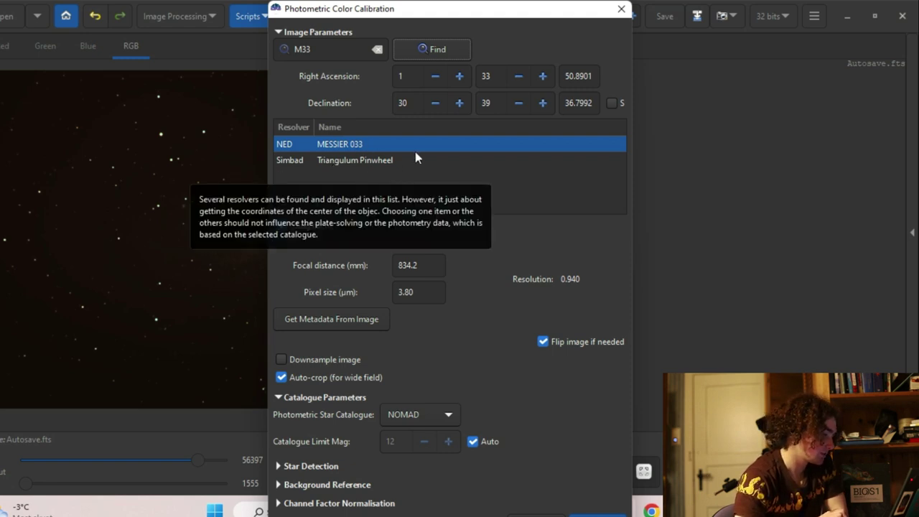
# Set the focal distance to 1200 mm and the pixel size to 5.8 µm for the calibration.
pyautogui.moveTo(421, 265); pyautogui.dragTo(399, 265)
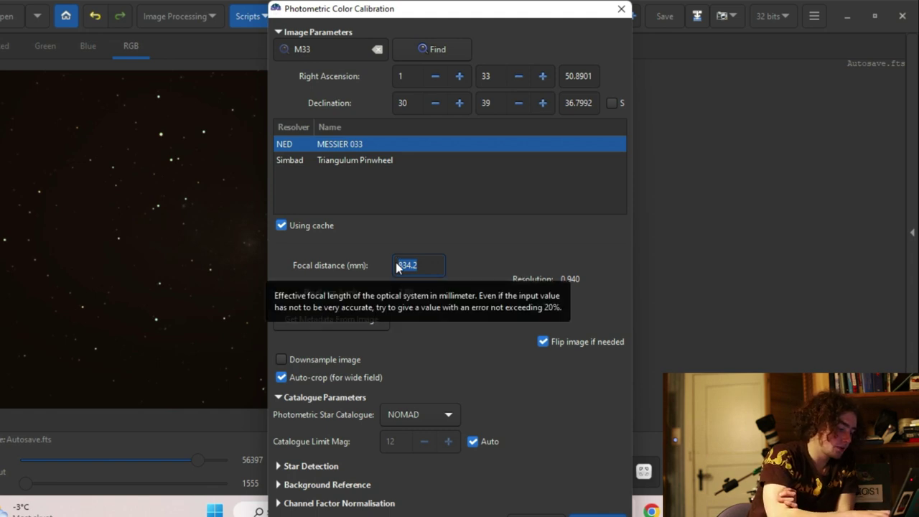
pyautogui.write('1200')
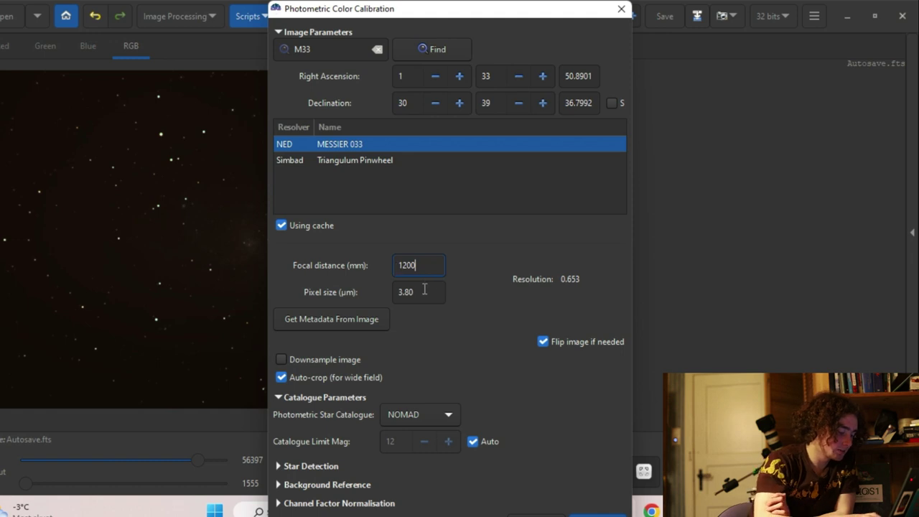
pyautogui.press('Tab')
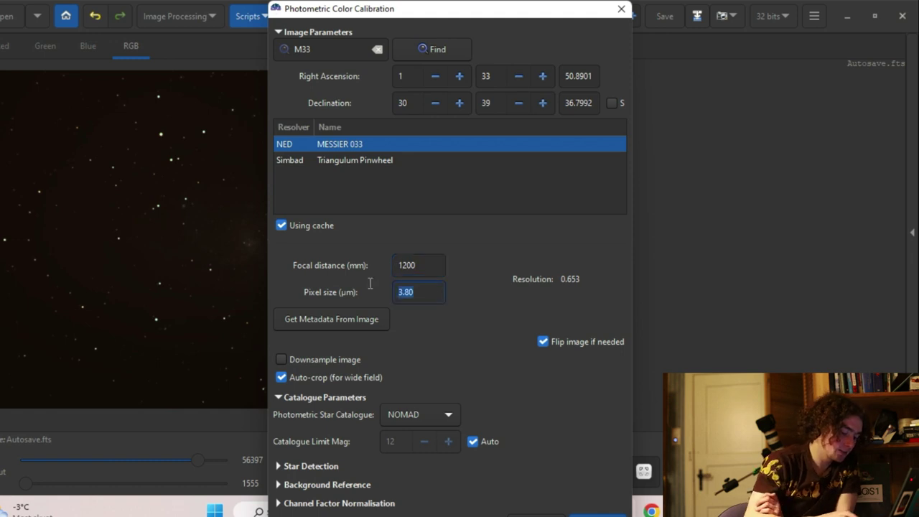
pyautogui.write('5.')
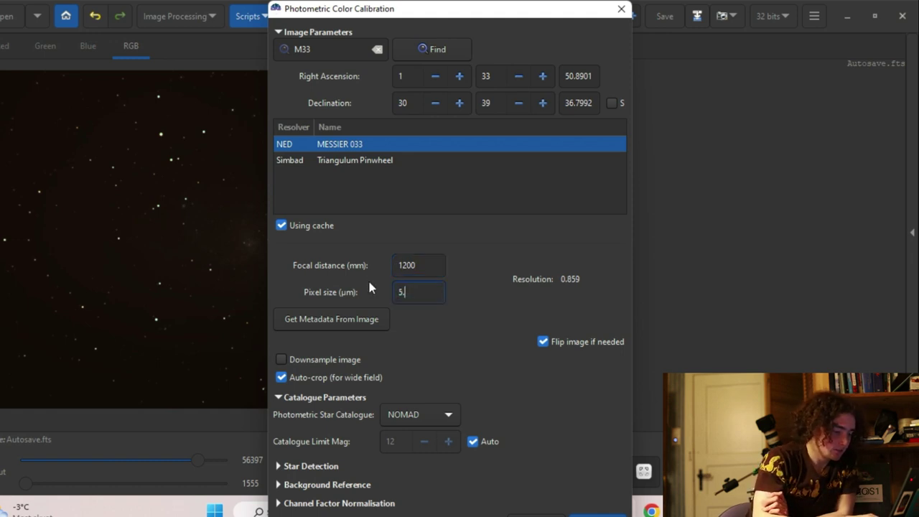
pyautogui.write('8')
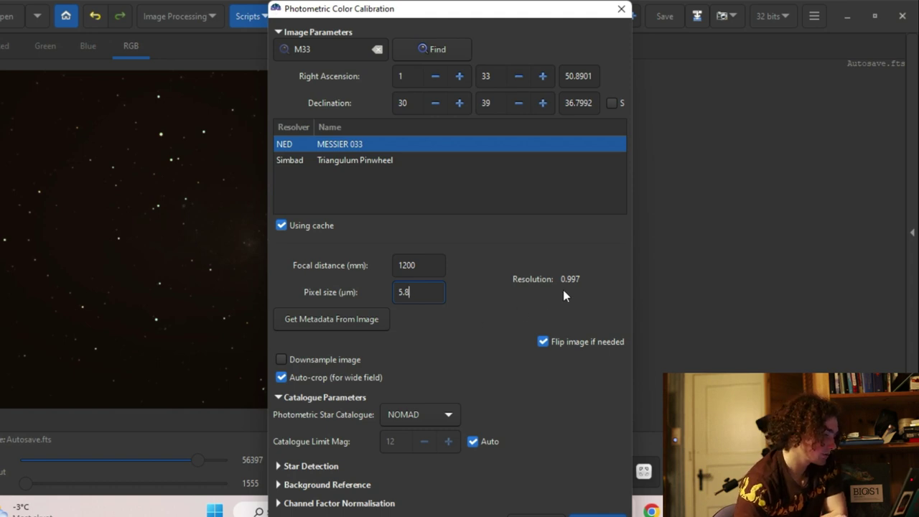
# Change the calibration's focal distance to 1000 mm and collapse the image parameters.
pyautogui.click(279, 33)
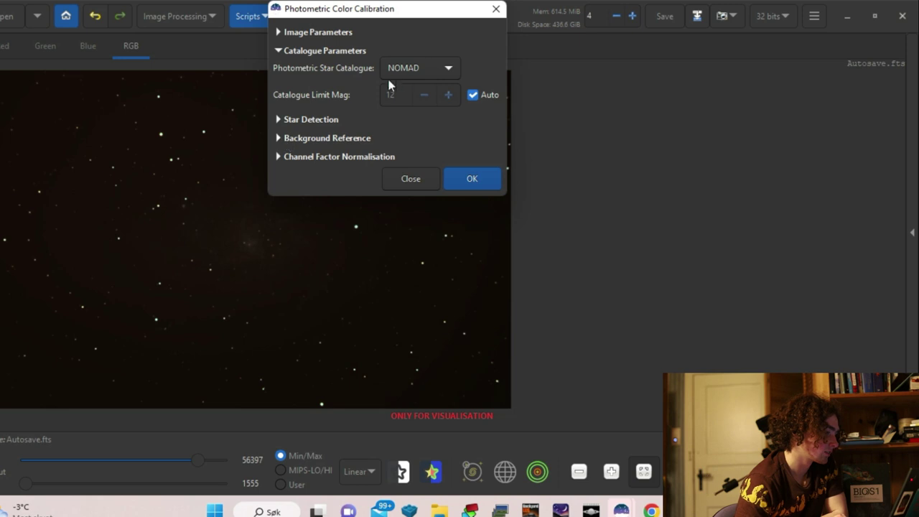
pyautogui.click(280, 31)
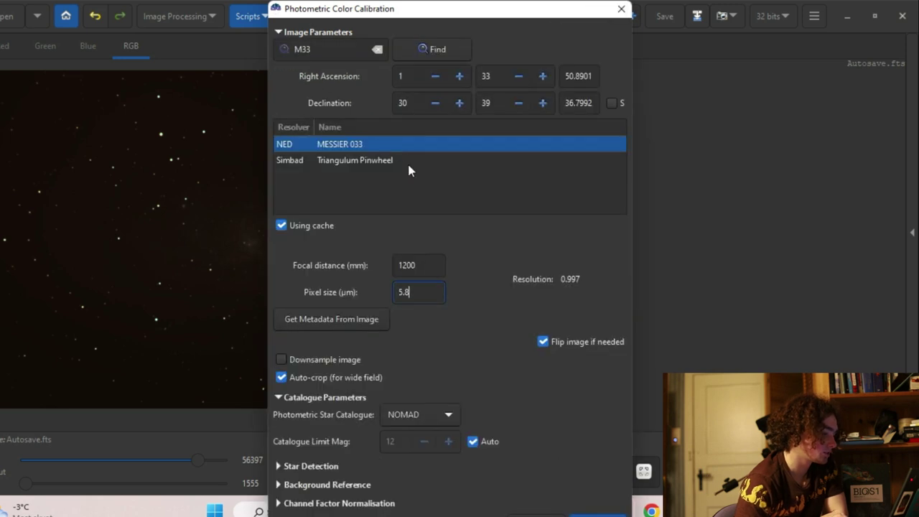
pyautogui.doubleClick(422, 271)
pyautogui.write('1000')
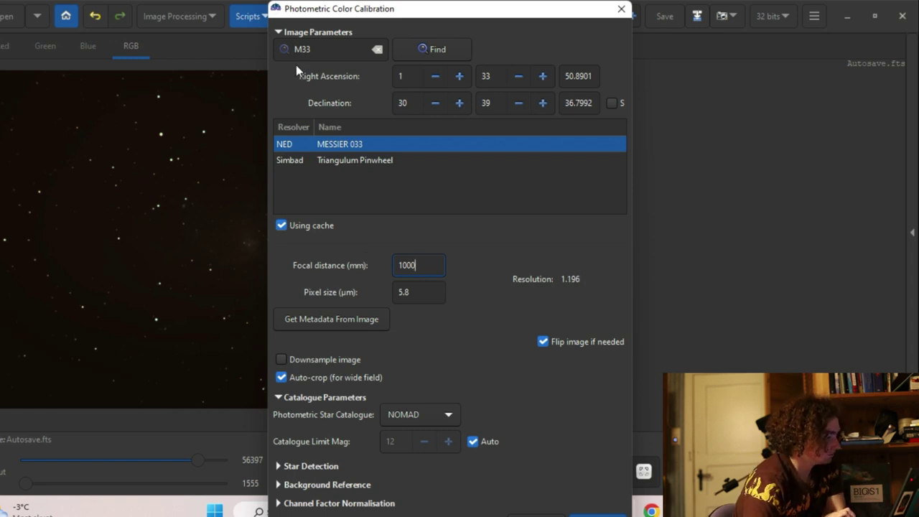
pyautogui.click(279, 33)
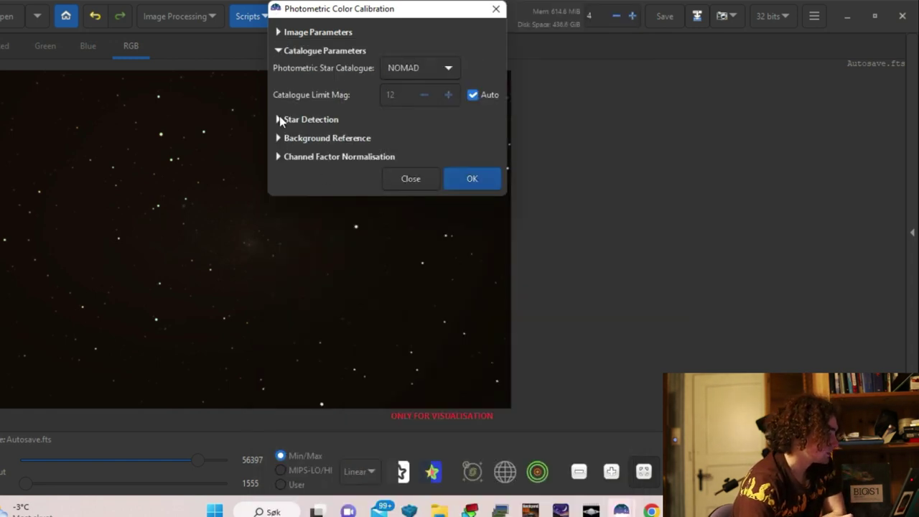
# Select the image area of about 4492 × 2876 px in the blue channel and run the photometric color calibration, closing its dialog.
pyautogui.click(87, 47)
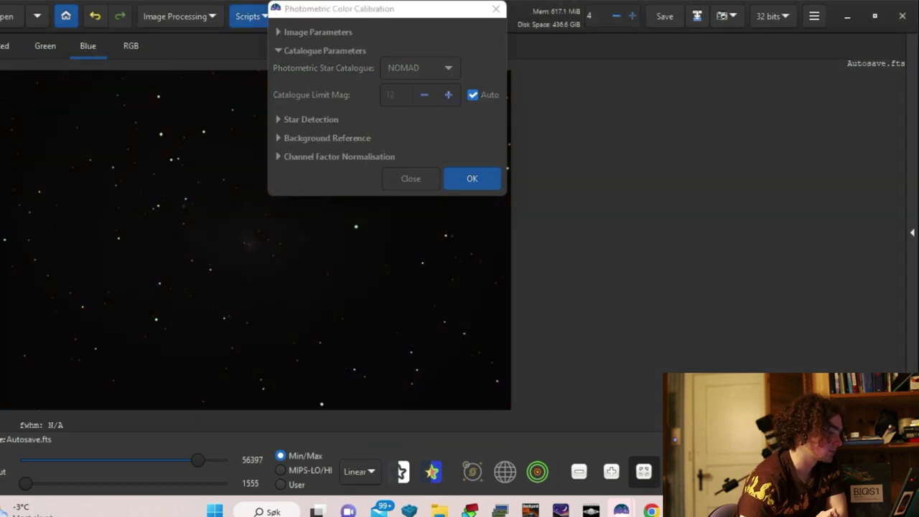
pyautogui.moveTo(516, 418); pyautogui.dragTo(514, 417)
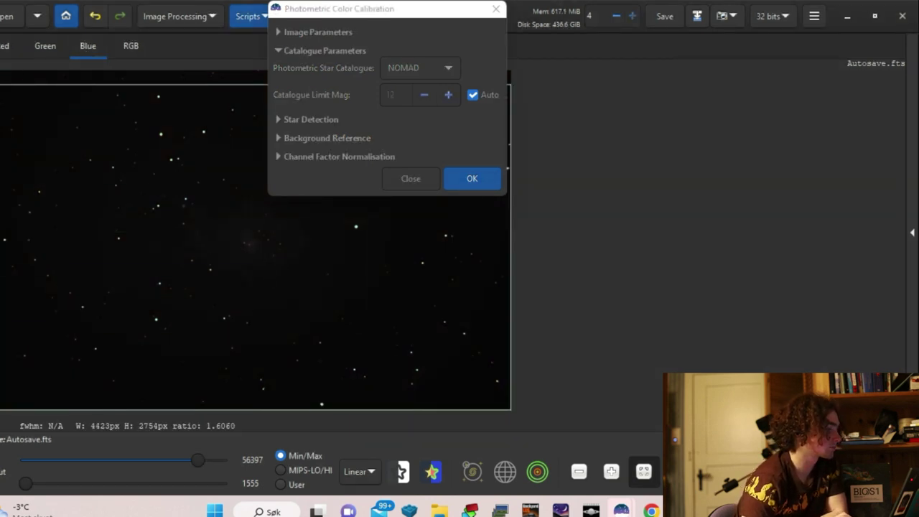
pyautogui.moveTo(163, 84); pyautogui.dragTo(162, 70)
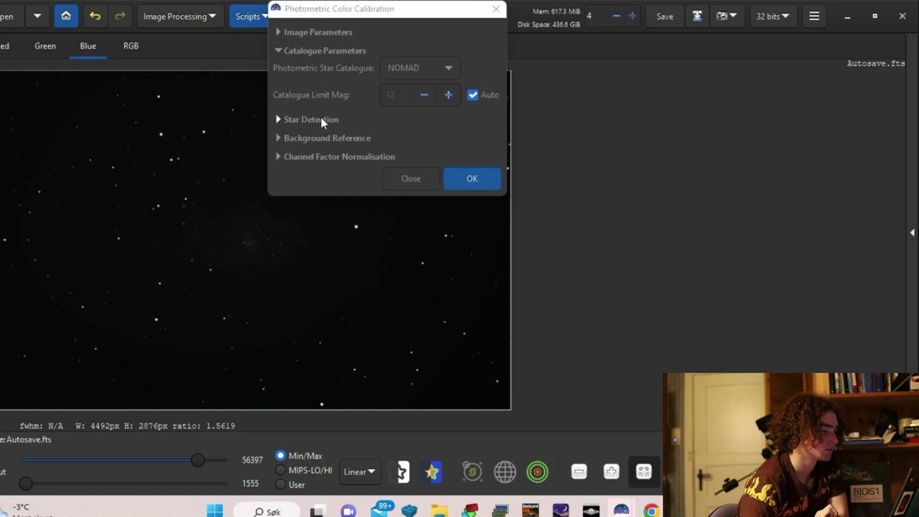
pyautogui.click(464, 180)
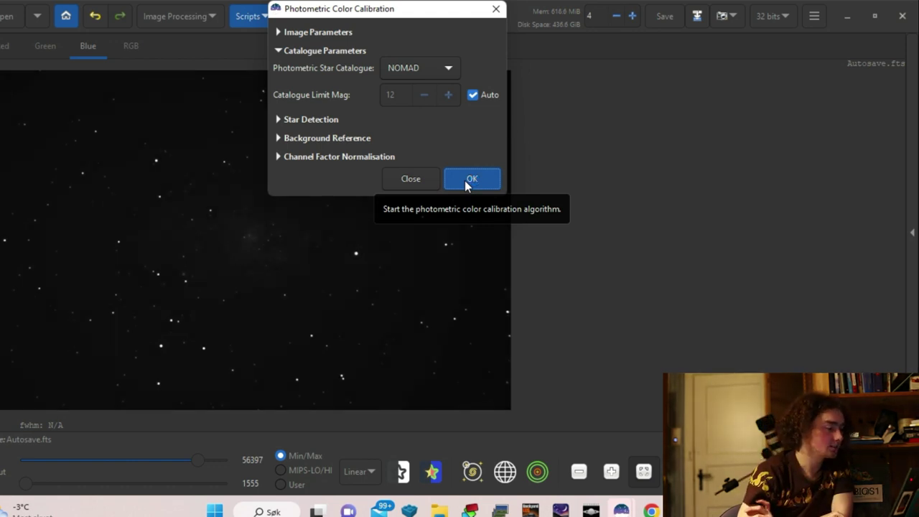
pyautogui.click(424, 180)
# Show the RGB composite with the AutoStretch display mode.
pyautogui.click(131, 47)
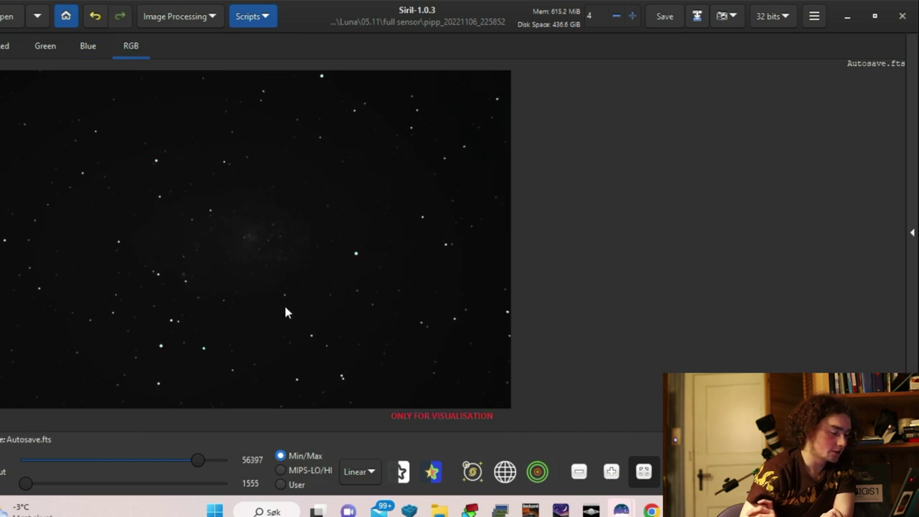
pyautogui.click(357, 472)
pyautogui.click(380, 437)
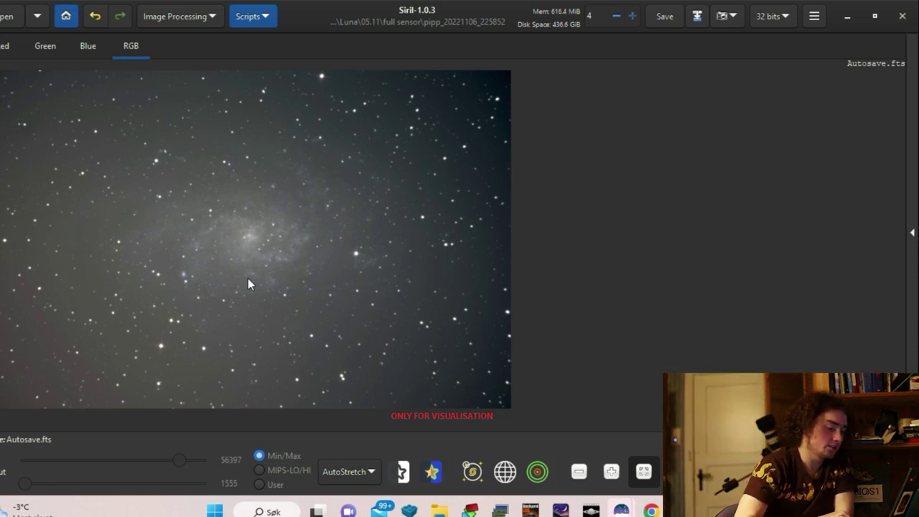
# Generate a Background Extraction sample grid with 10 samples per line, keeping the dialog clear of the image.
pyautogui.click(192, 17)
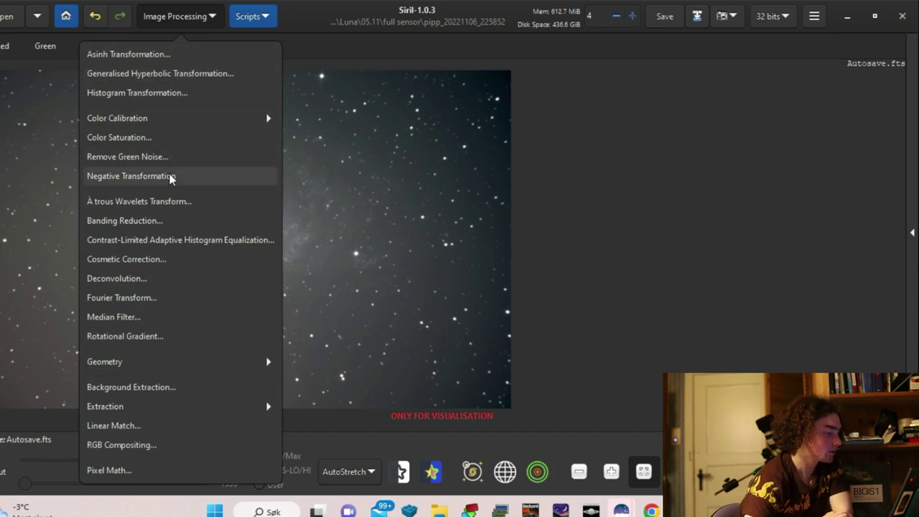
pyautogui.click(200, 391)
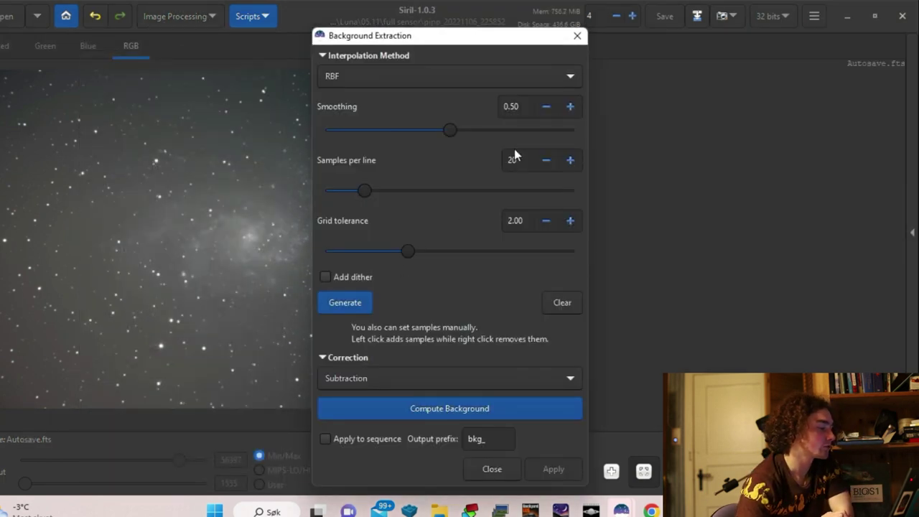
pyautogui.moveTo(506, 36); pyautogui.dragTo(729, 10)
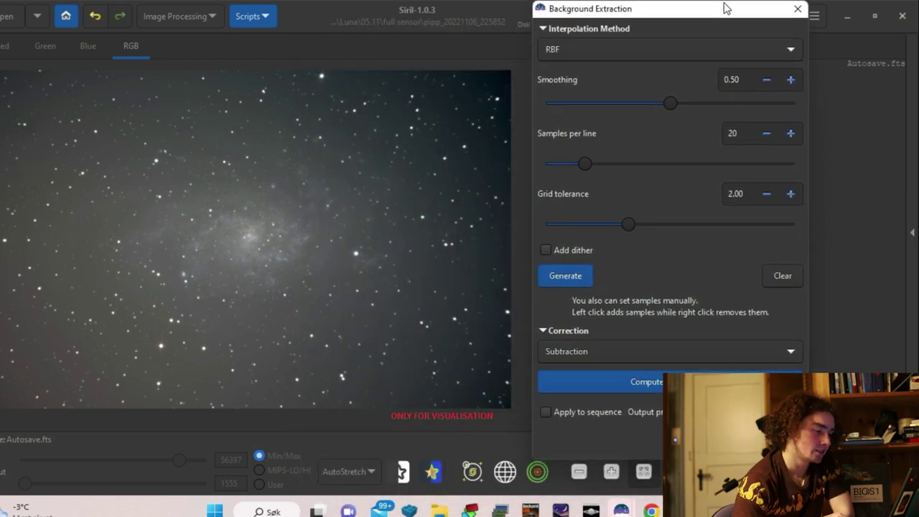
pyautogui.moveTo(587, 164); pyautogui.dragTo(576, 163)
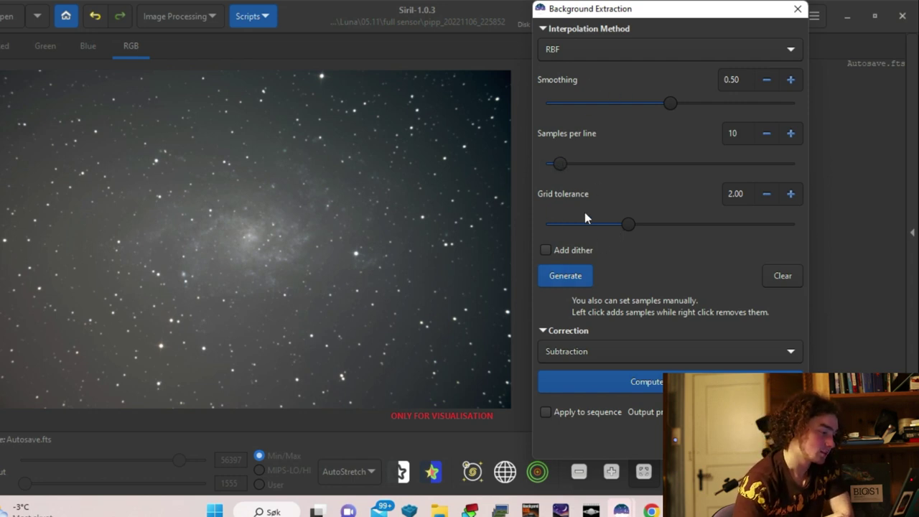
pyautogui.click(577, 276)
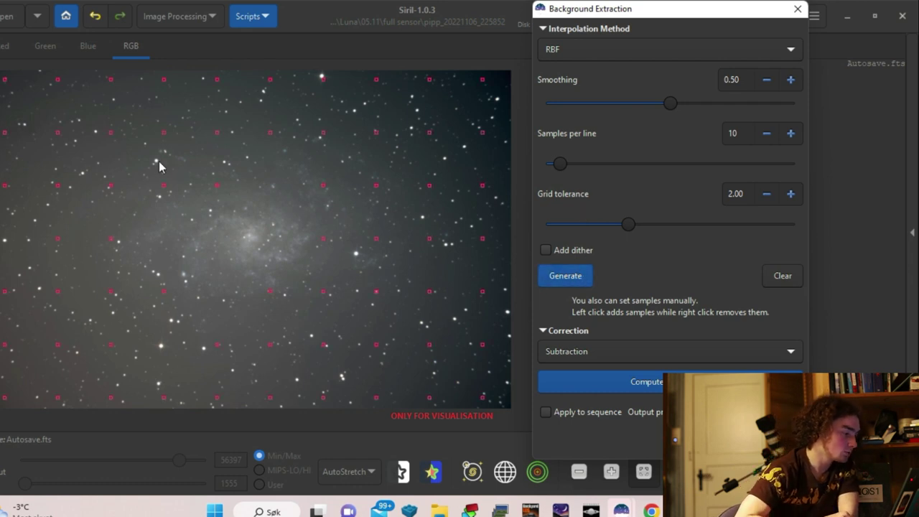
# Remove the background samples lying on and around the galaxy in the blue channel, and compute the background.
pyautogui.click(87, 46)
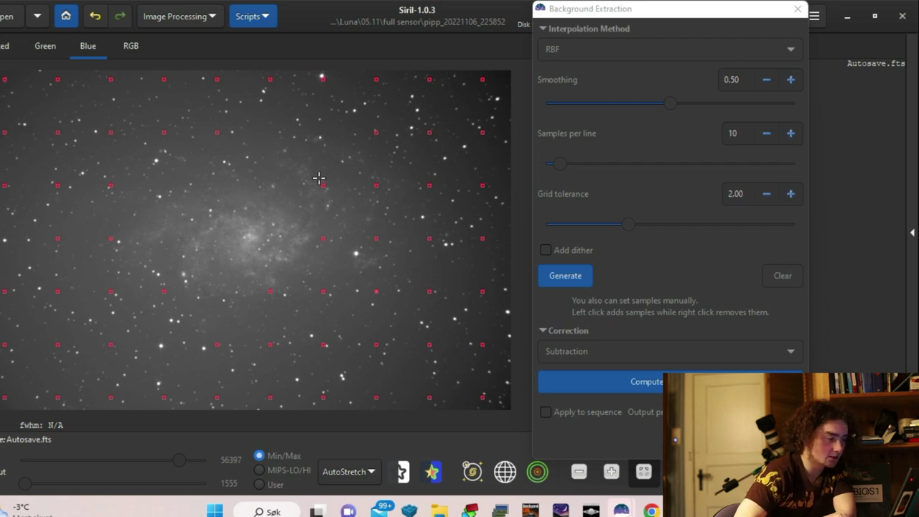
pyautogui.rightClick(376, 186)
pyautogui.rightClick(378, 237)
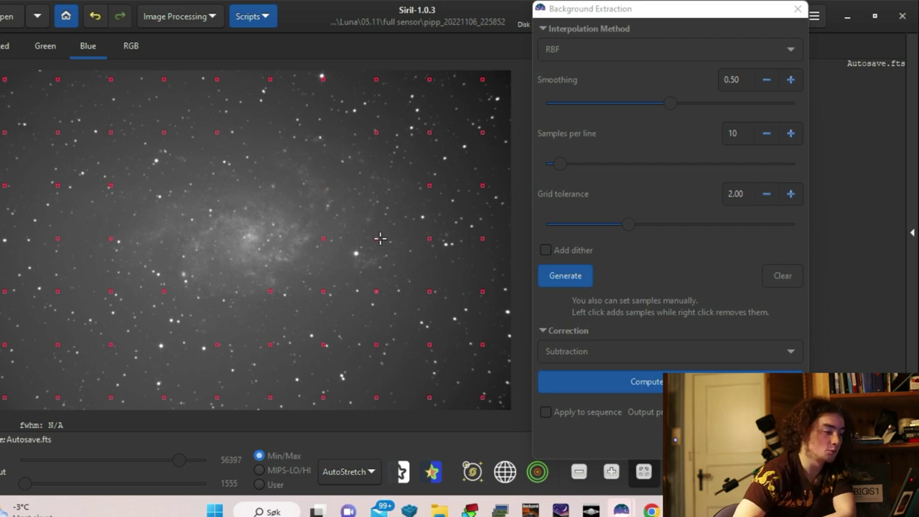
pyautogui.rightClick(323, 238)
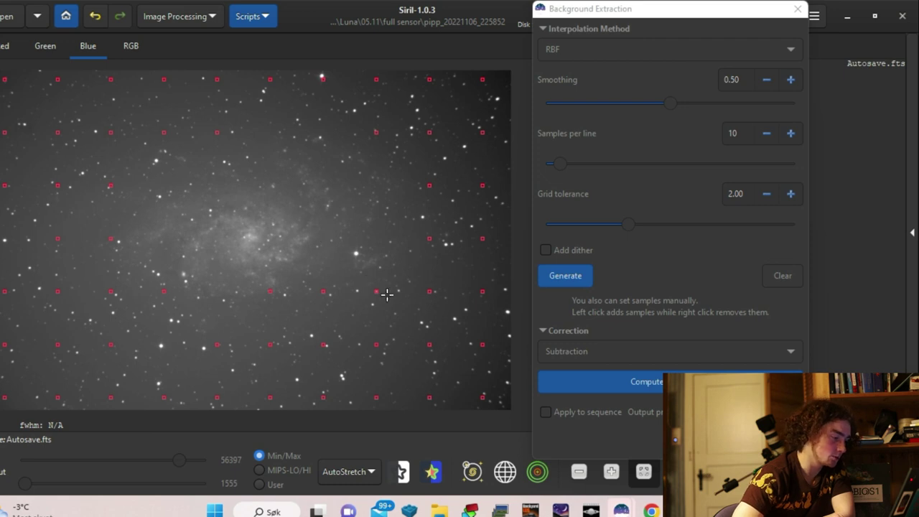
pyautogui.rightClick(323, 291)
pyautogui.rightClick(271, 291)
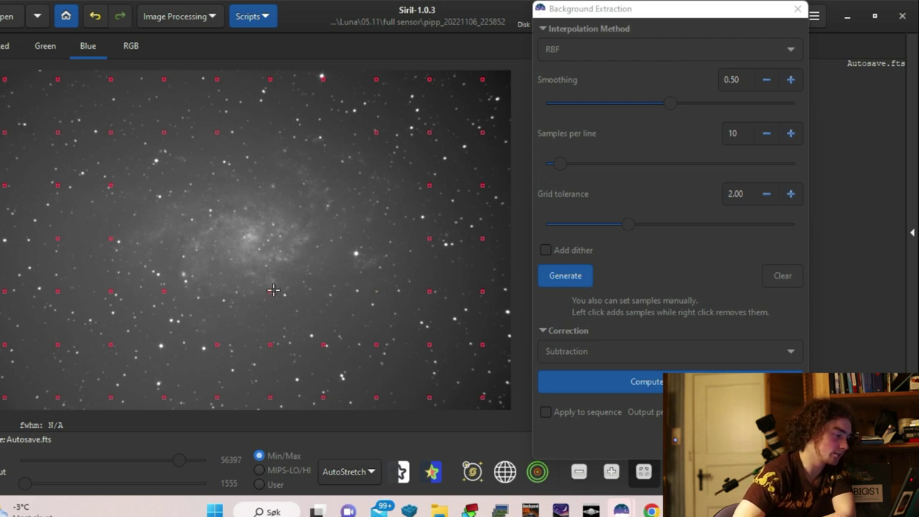
pyautogui.rightClick(166, 291)
pyautogui.rightClick(116, 243)
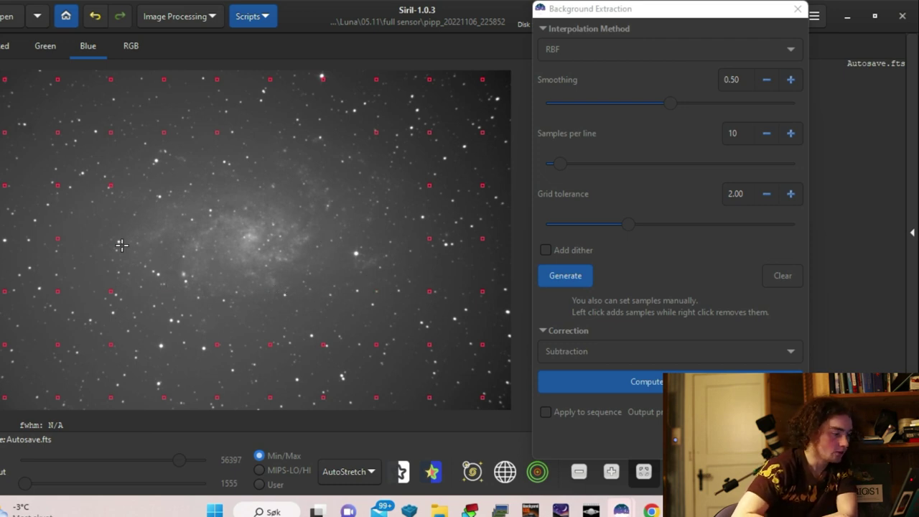
pyautogui.rightClick(109, 189)
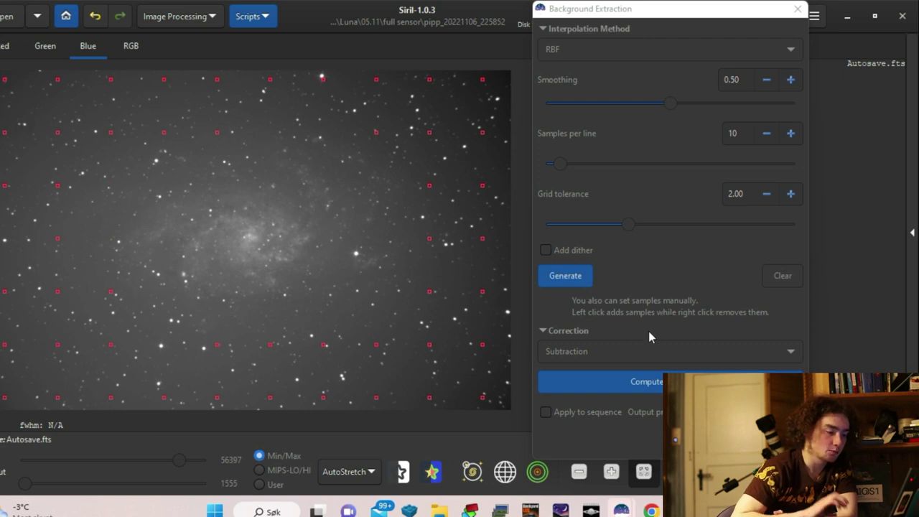
pyautogui.click(638, 385)
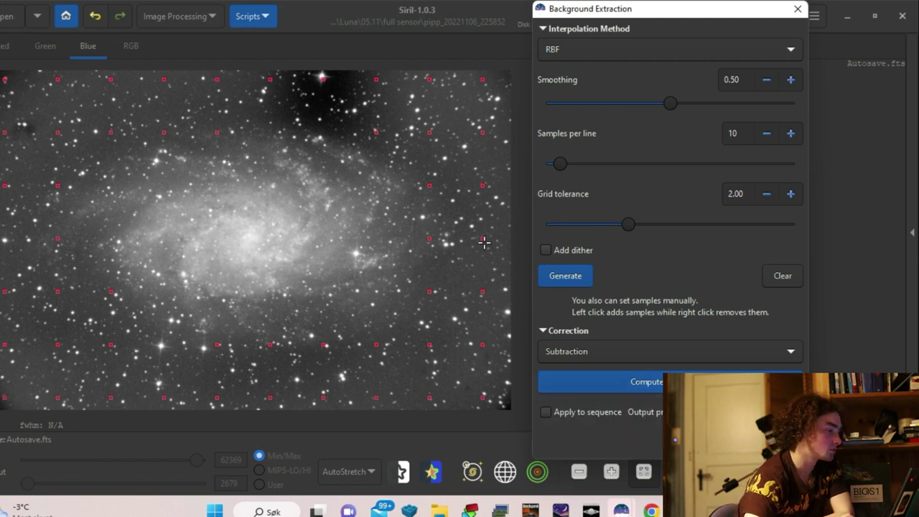
# Move the sample on the bright star at the upper edge just beside it and add samples over the small dark patch near the left edge.
pyautogui.click(323, 78)
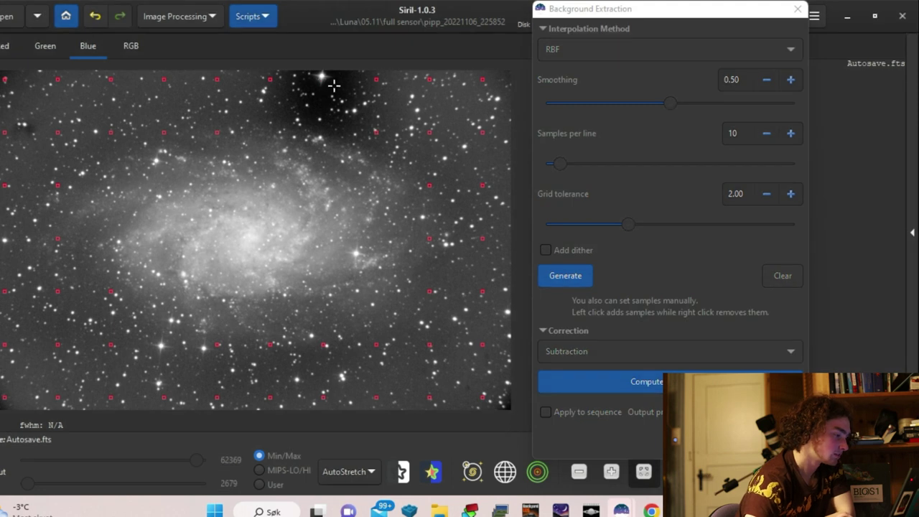
pyautogui.click(330, 83)
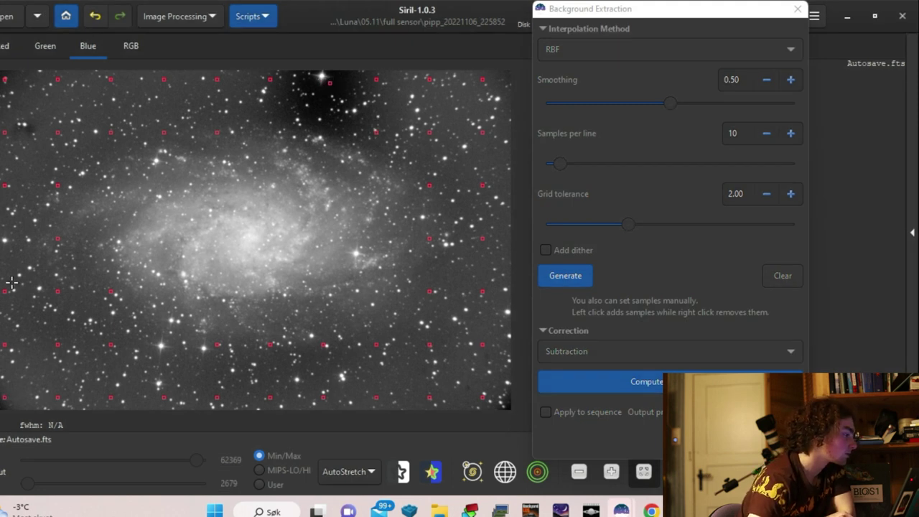
pyautogui.click(28, 128)
pyautogui.click(16, 128)
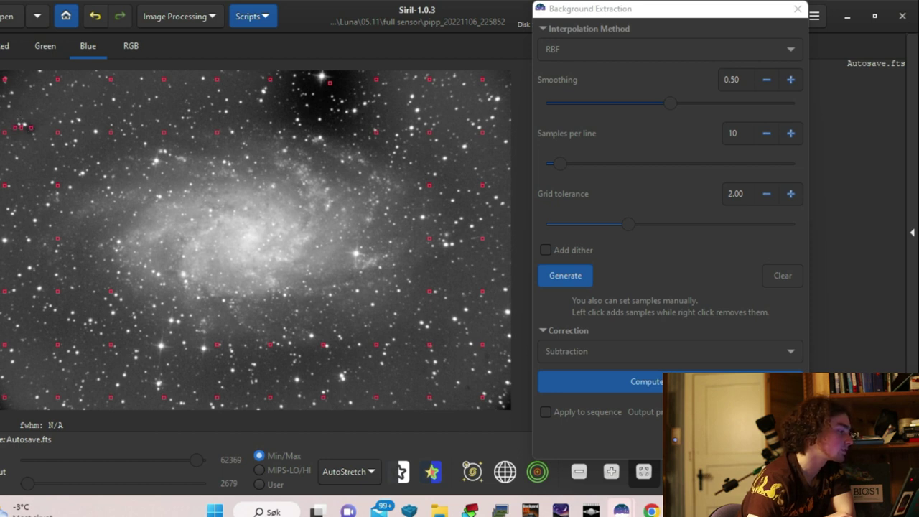
pyautogui.click(128, 41)
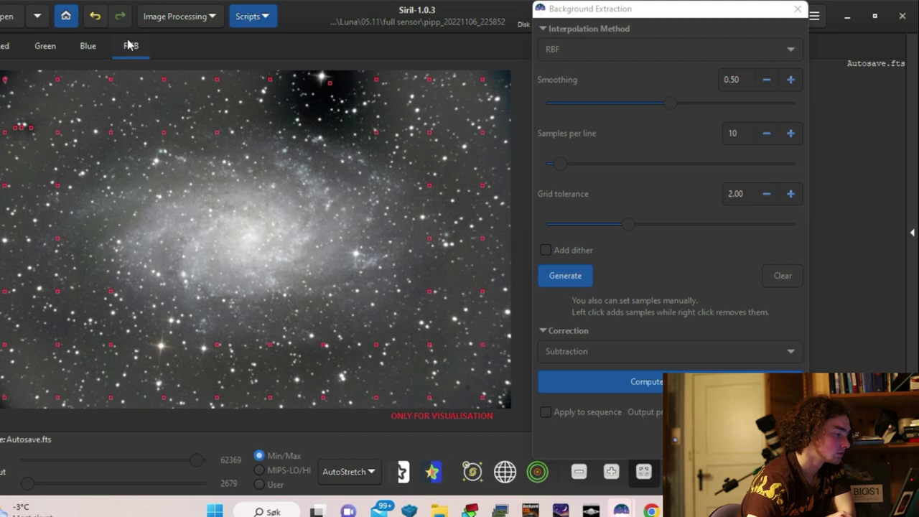
pyautogui.click(89, 46)
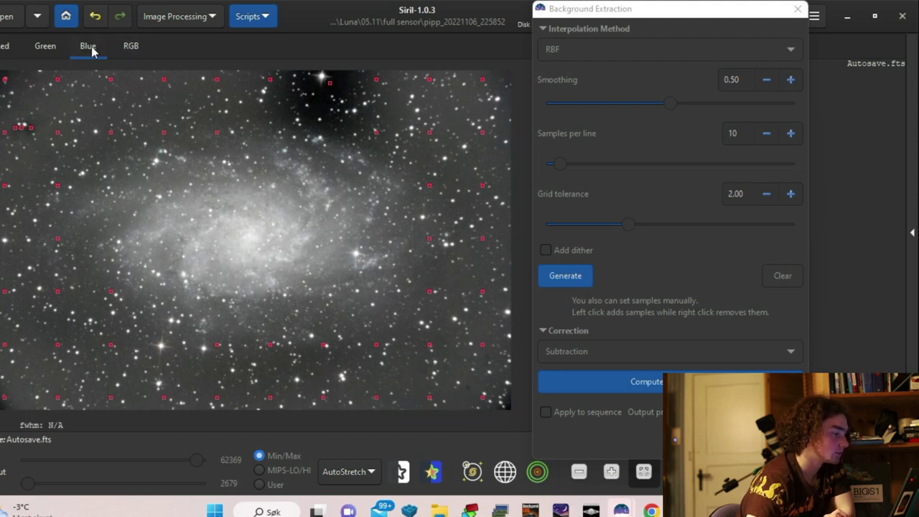
# Add background samples over the dark patch by the upper-edge star, beside the galaxy's right side and in the lower-right corner, and compute the background.
pyautogui.click(316, 104)
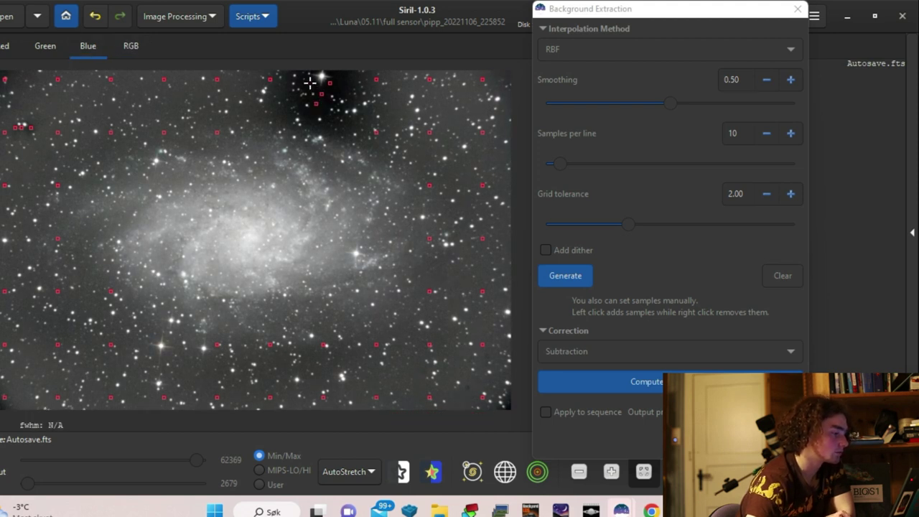
pyautogui.click(308, 82)
pyautogui.click(286, 87)
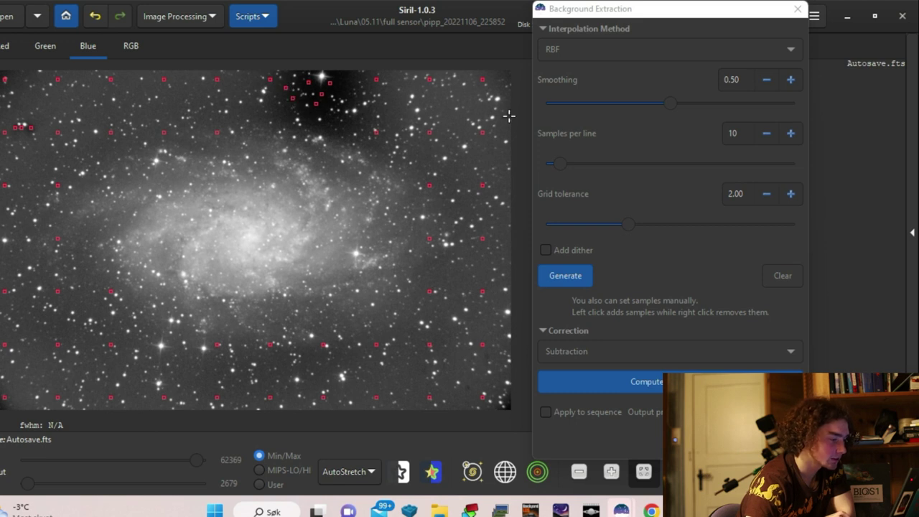
pyautogui.click(461, 203)
pyautogui.click(451, 177)
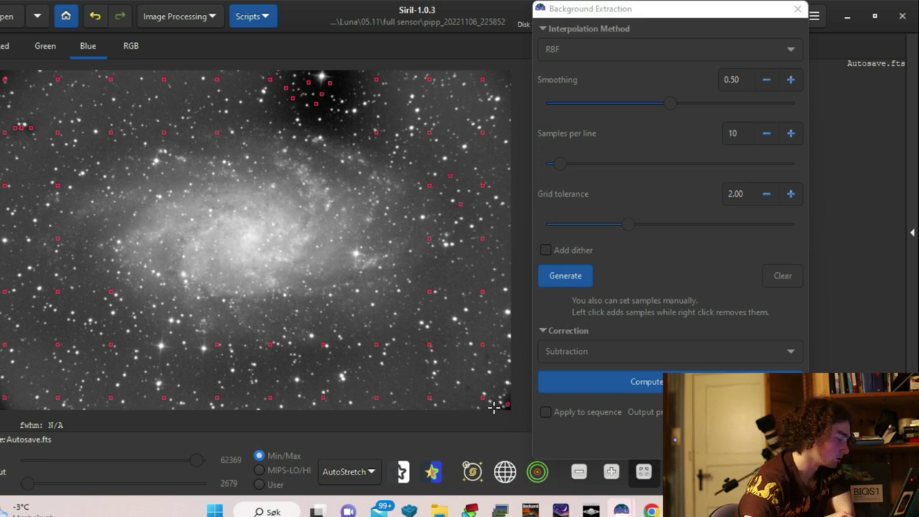
pyautogui.click(657, 383)
# Add more samples along the galaxy's upper side, compare the RGB composite with the blue channel, and recompute the background.
pyautogui.click(352, 122)
pyautogui.click(325, 129)
pyautogui.click(310, 116)
pyautogui.click(278, 113)
pyautogui.click(248, 110)
pyautogui.click(129, 48)
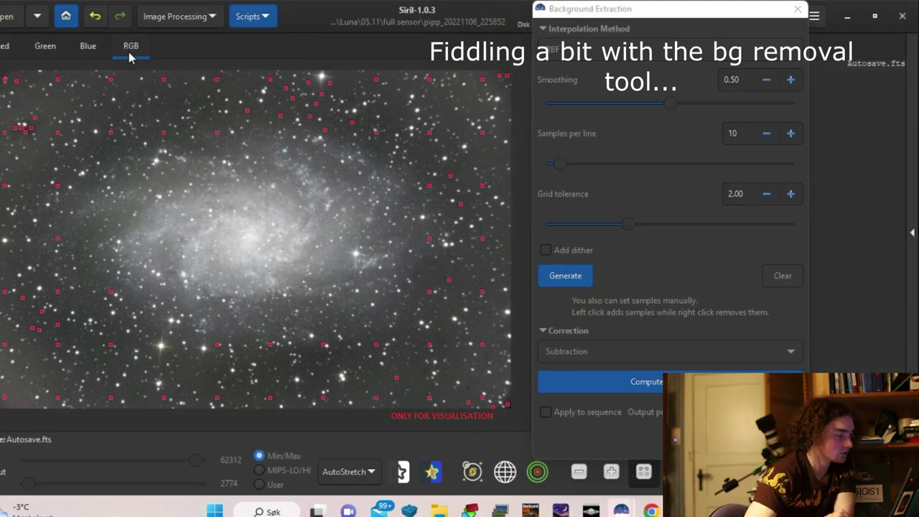
pyautogui.click(87, 45)
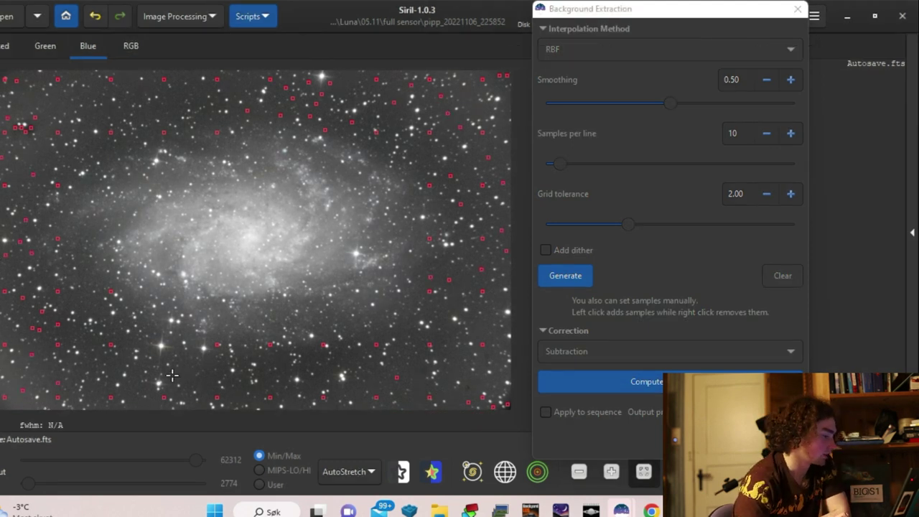
pyautogui.click(622, 383)
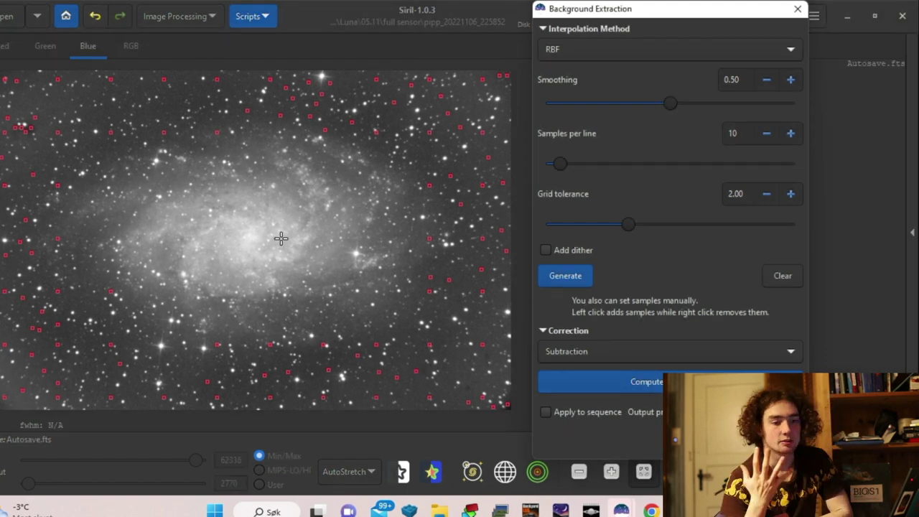
# Reopen Background Extraction, add samples near the left-edge dark patch and in the lower-left corner, and compute the background.
pyautogui.press('Escape')
pyautogui.click(175, 16)
pyautogui.click(148, 383)
pyautogui.click(20, 130)
pyautogui.click(20, 402)
pyautogui.click(627, 382)
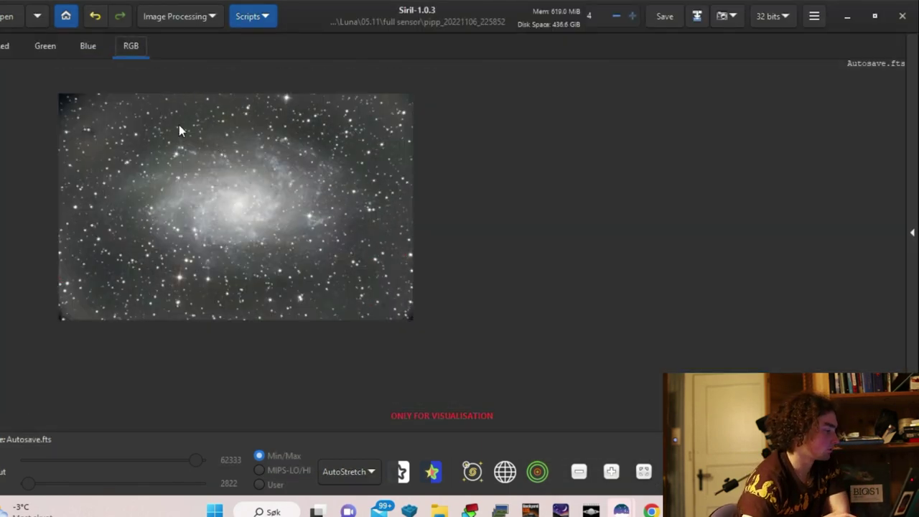
# Crop away the uneven image borders in the blue channel with a selection of about 4211 × 2569 px.
pyautogui.scroll(1, 160, 111)
pyautogui.scroll(-1, 160, 111)
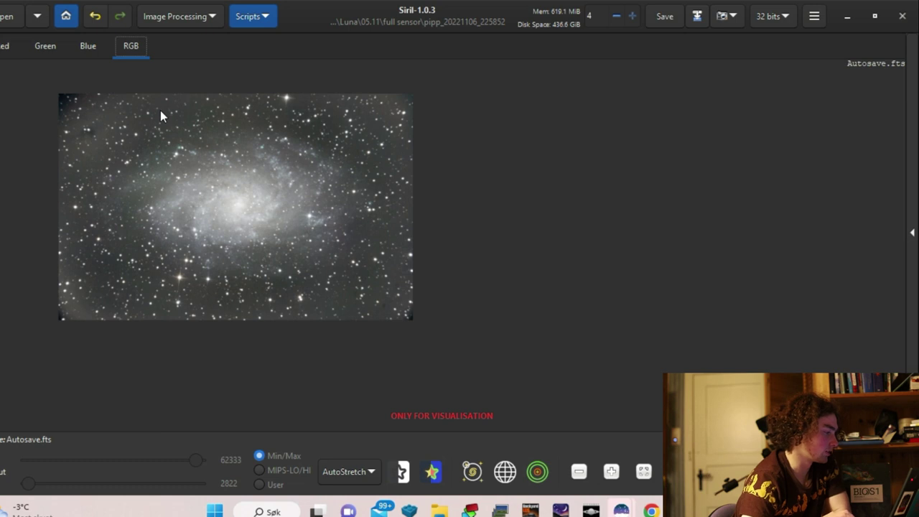
pyautogui.click(84, 46)
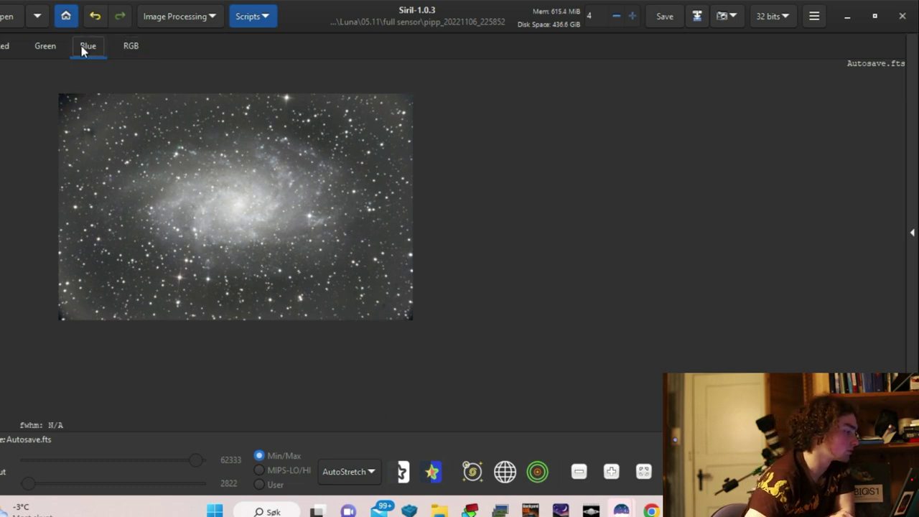
pyautogui.moveTo(93, 106); pyautogui.dragTo(404, 310)
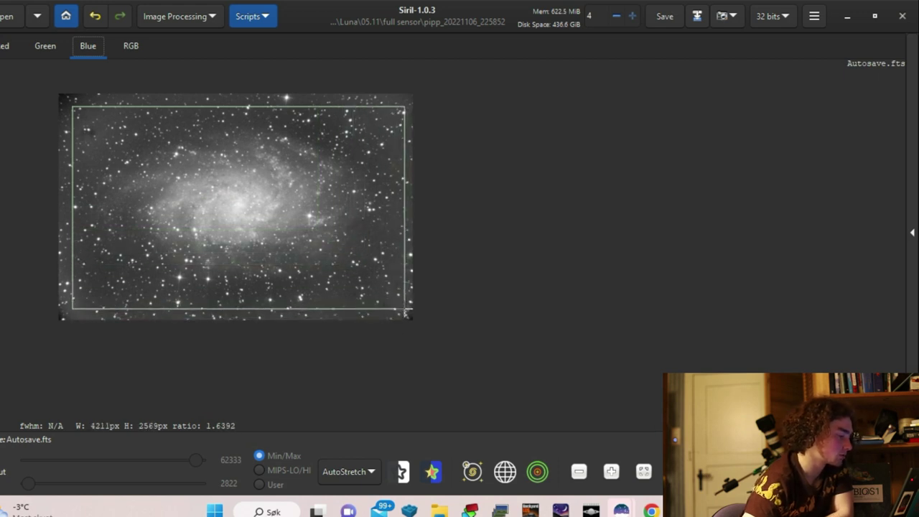
pyautogui.rightClick(286, 224)
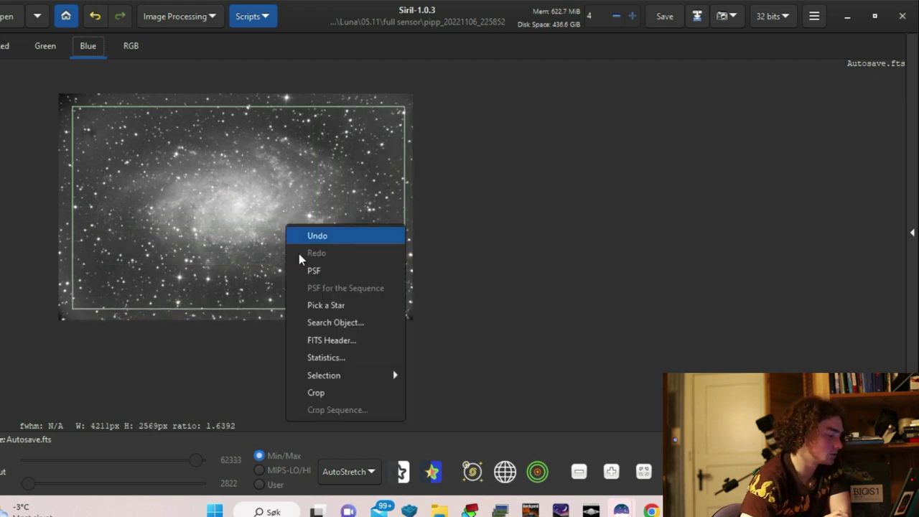
pyautogui.click(345, 393)
# Show the cropped RGB composite with the Linear display mode.
pyautogui.click(131, 47)
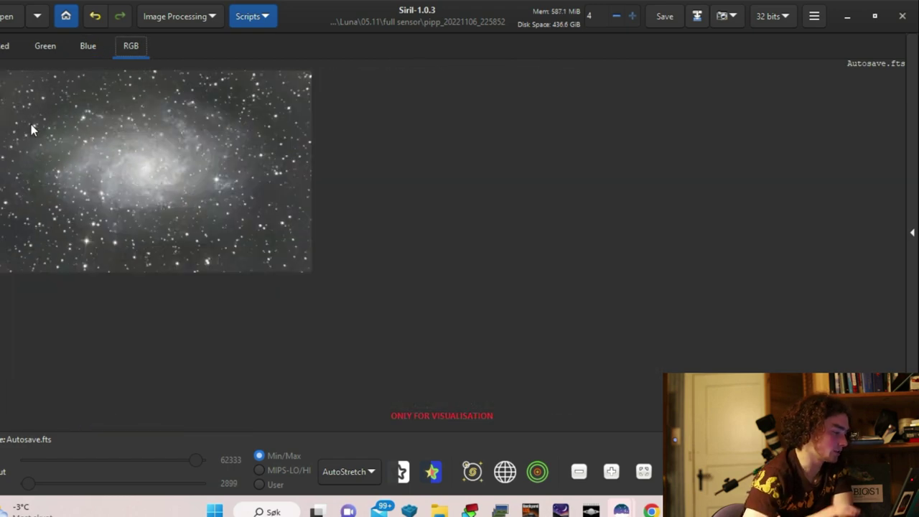
pyautogui.scroll(1, 31, 128)
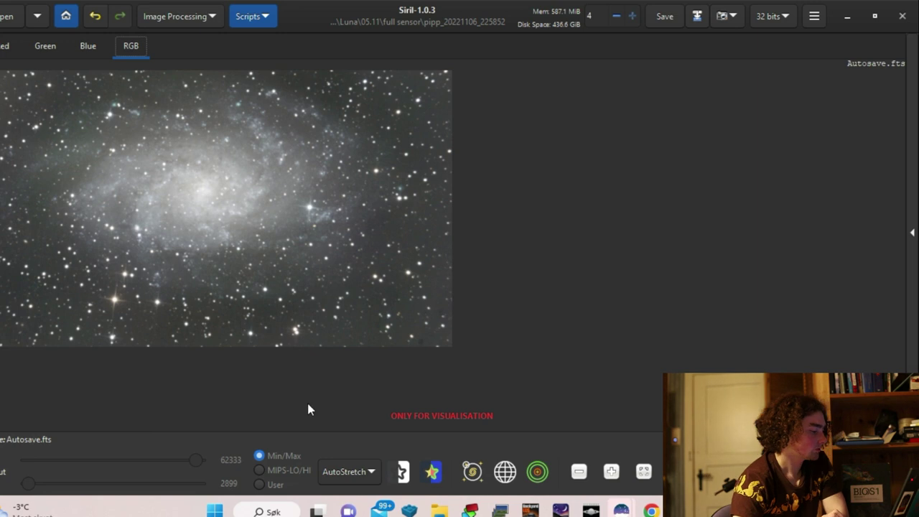
pyautogui.click(367, 472)
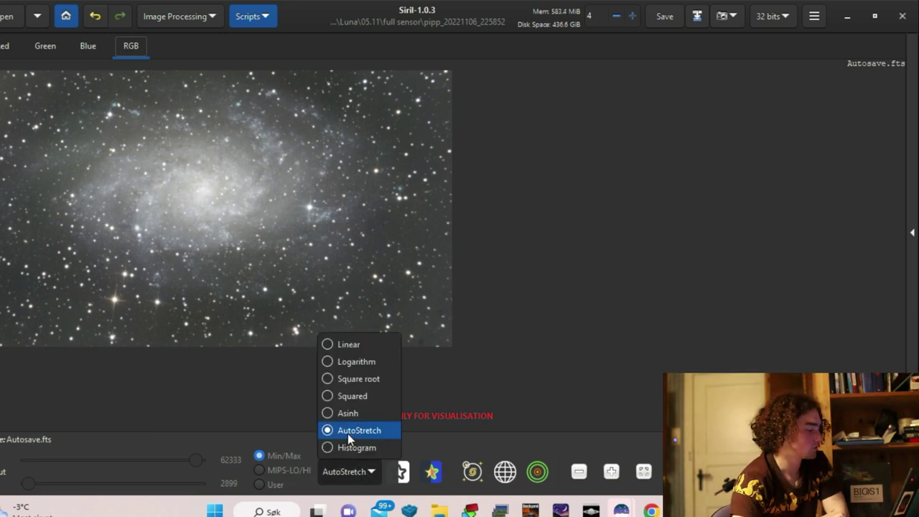
pyautogui.click(350, 344)
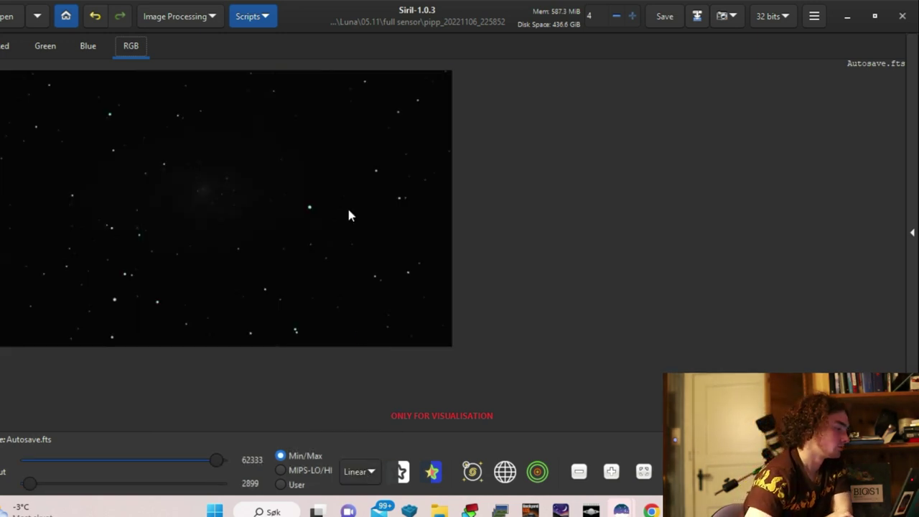
# Open the green noise removal and choose the Average Neutral protection method.
pyautogui.click(181, 22)
pyautogui.click(158, 156)
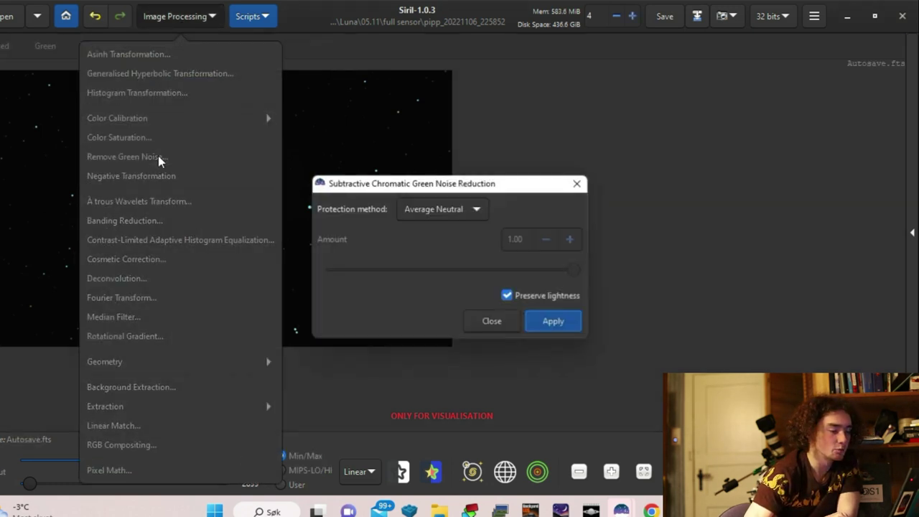
pyautogui.click(476, 209)
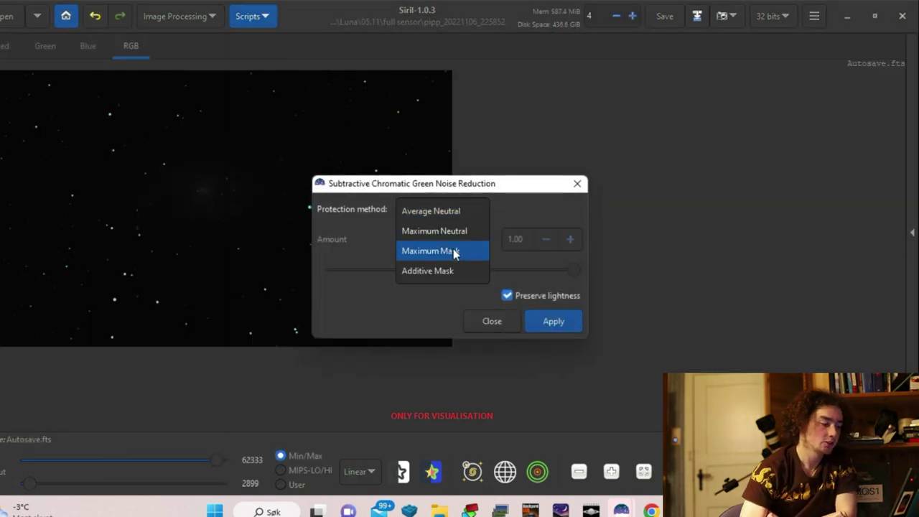
pyautogui.click(459, 211)
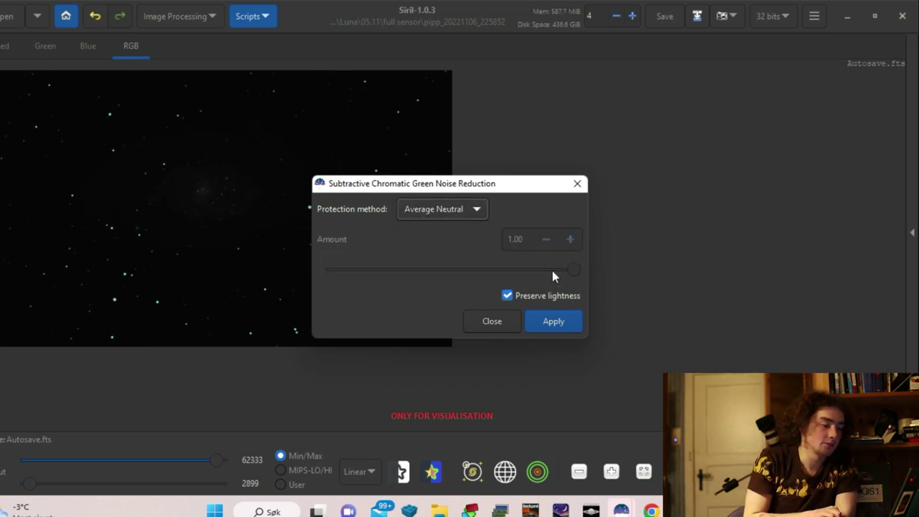
# Try Maximum Mask protection with an amount of 0.21, return to Average Neutral, and apply the green noise reduction with lightness preserved.
pyautogui.click(476, 214)
pyautogui.click(455, 253)
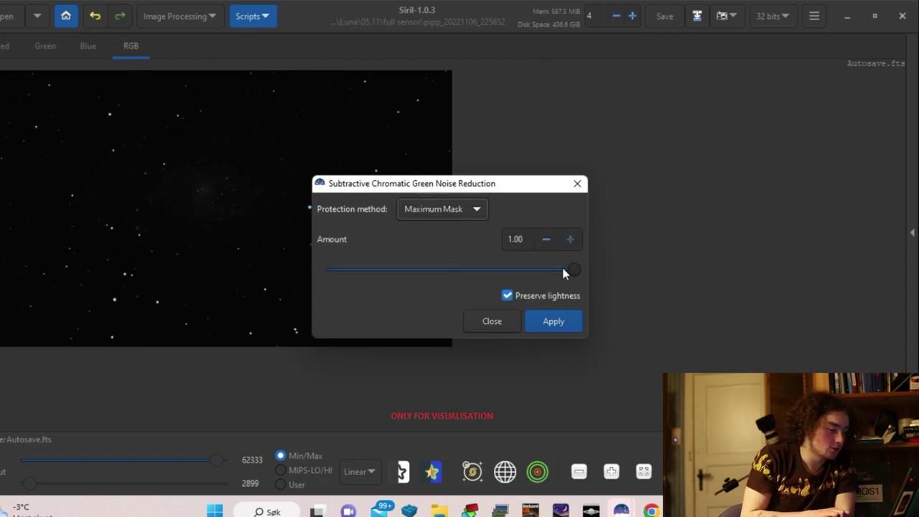
pyautogui.moveTo(570, 267); pyautogui.dragTo(377, 263)
pyautogui.click(429, 213)
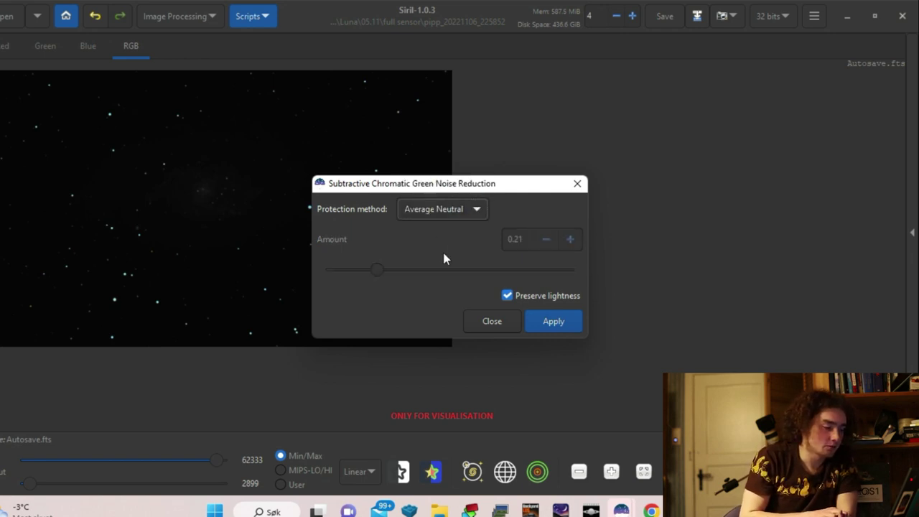
pyautogui.click(550, 327)
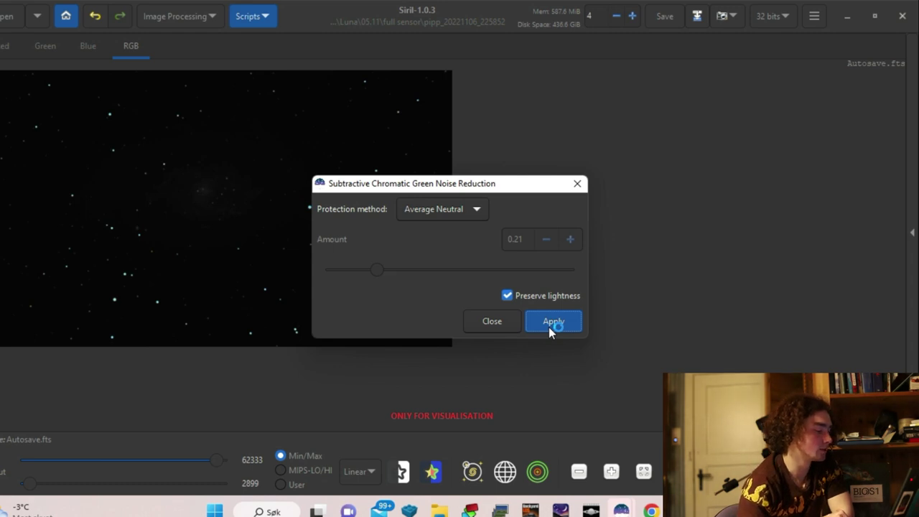
pyautogui.click(498, 322)
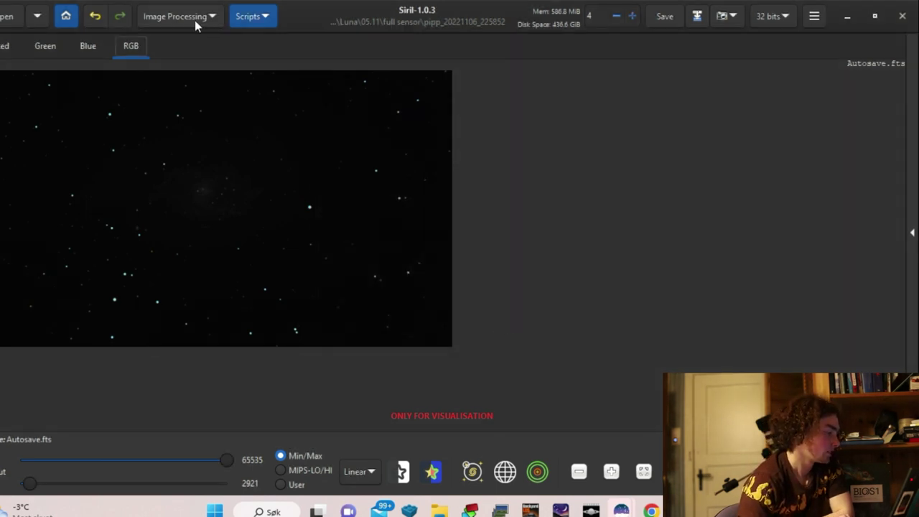
pyautogui.click(200, 22)
pyautogui.click(187, 94)
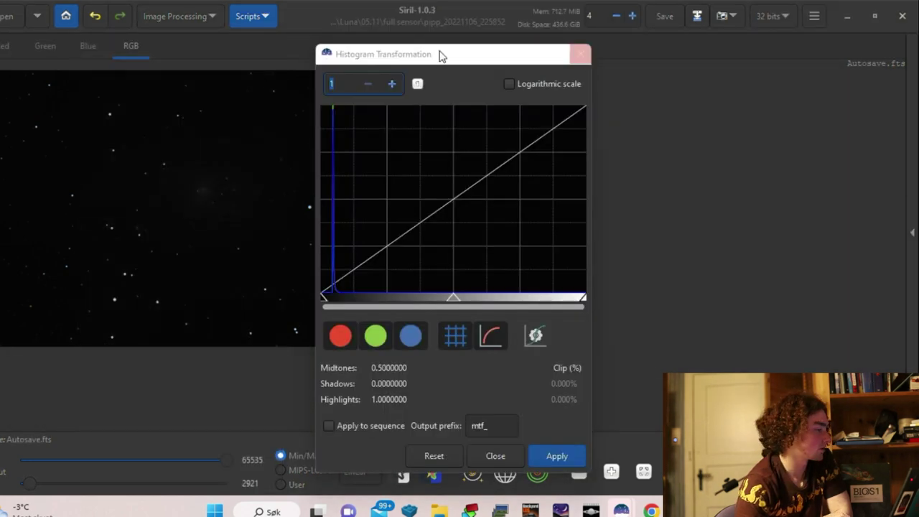
pyautogui.click(580, 54)
# Apply a first histogram stretch to the RGB image with midtones of about 0.054 and shadows of about 0.041.
pyautogui.click(187, 17)
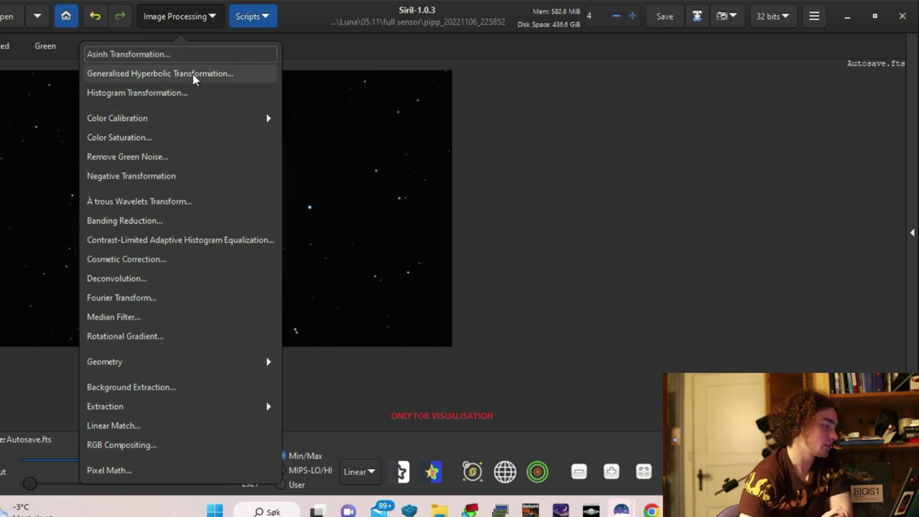
pyautogui.click(196, 92)
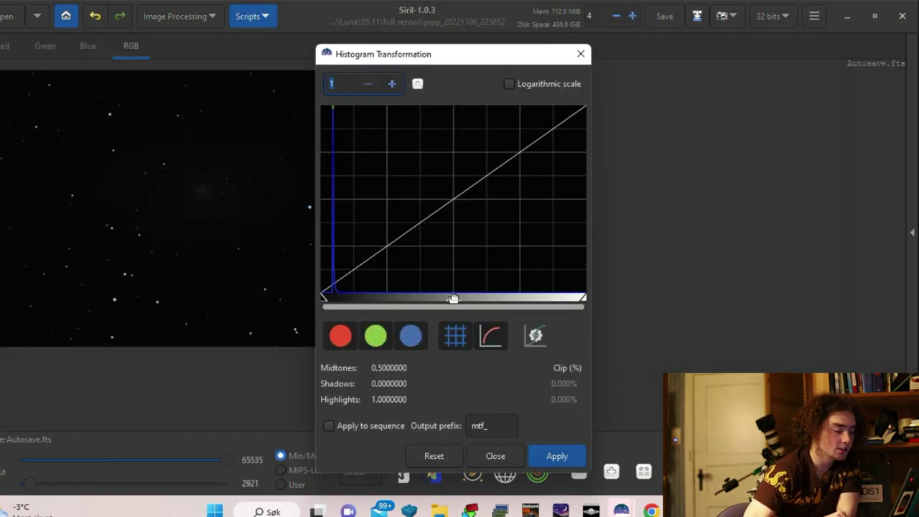
pyautogui.moveTo(454, 298); pyautogui.dragTo(338, 249)
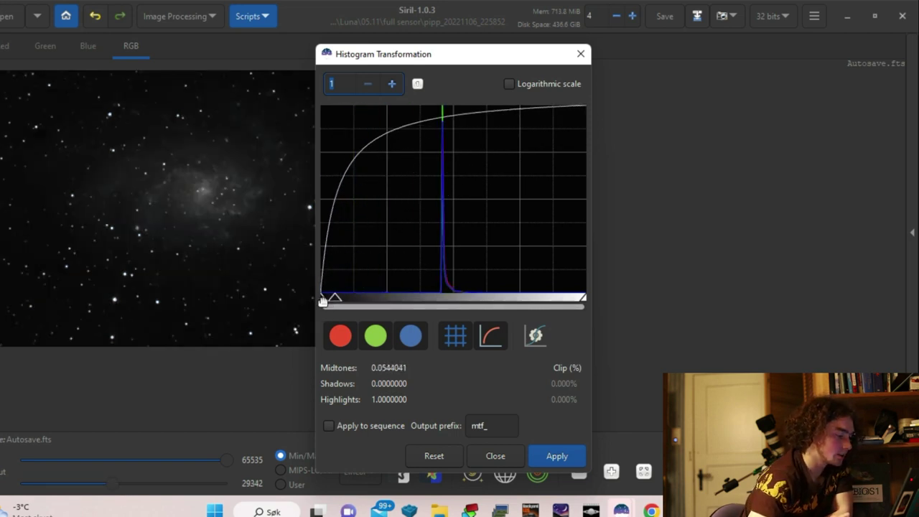
pyautogui.moveTo(324, 301); pyautogui.dragTo(331, 301)
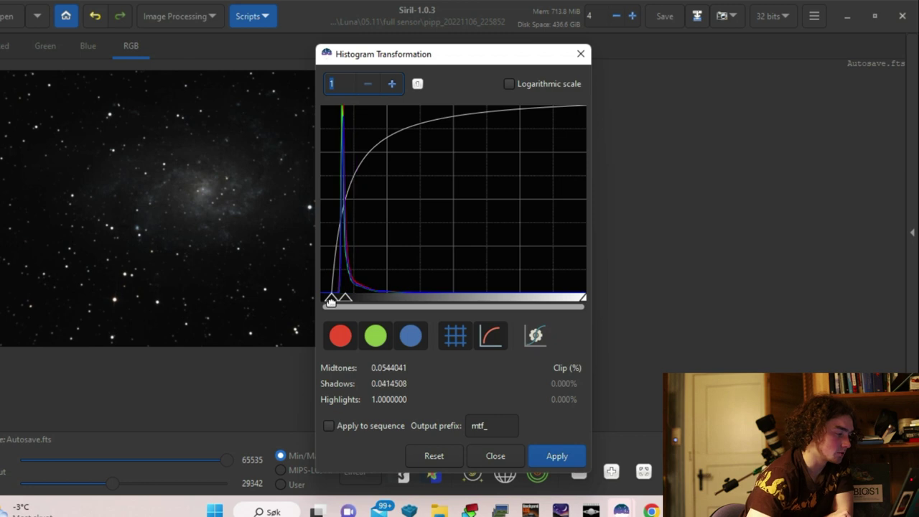
pyautogui.click(550, 453)
# Apply a second histogram stretch with midtones of about 0.207 and shadows of about 0.047, checking detail in the galaxy core.
pyautogui.moveTo(438, 294); pyautogui.dragTo(332, 298)
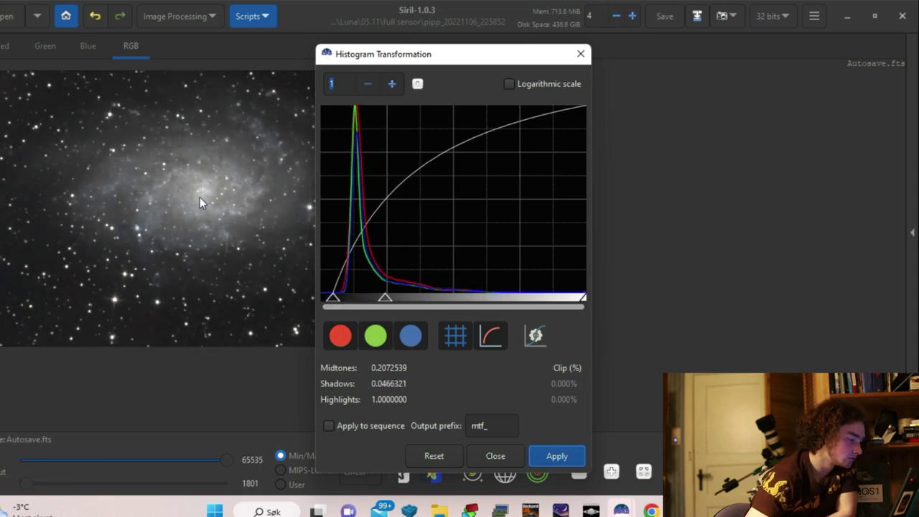
pyautogui.scroll(3, 184, 207)
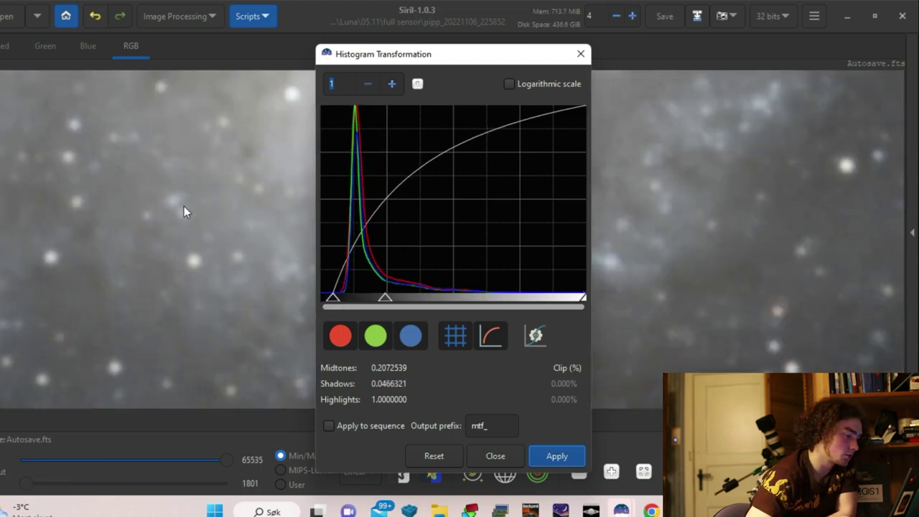
pyautogui.scroll(-4, 184, 206)
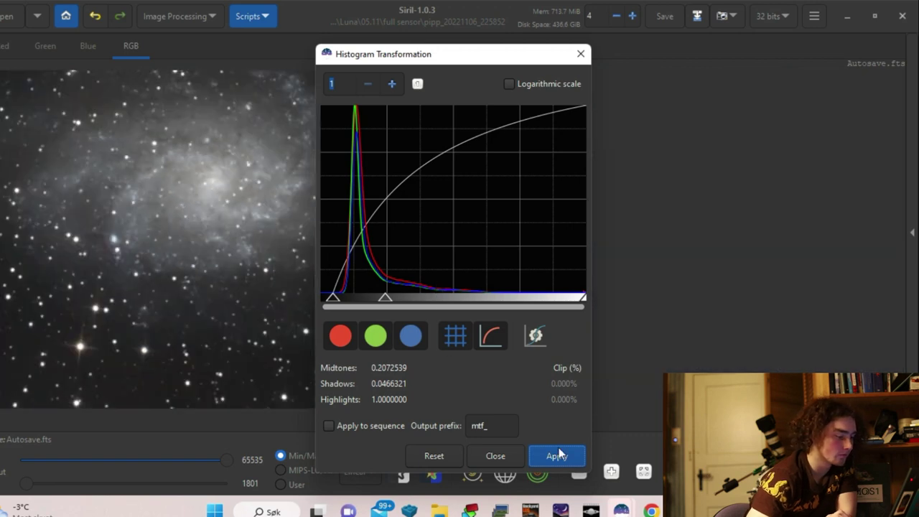
pyautogui.click(566, 458)
# Try histogram midtones of about 0.290 with shadows of about 0.047, and check the galaxy core and surrounding stars up close.
pyautogui.moveTo(453, 299); pyautogui.dragTo(394, 288)
pyautogui.moveTo(337, 297); pyautogui.dragTo(334, 298)
pyautogui.scroll(4, 191, 192)
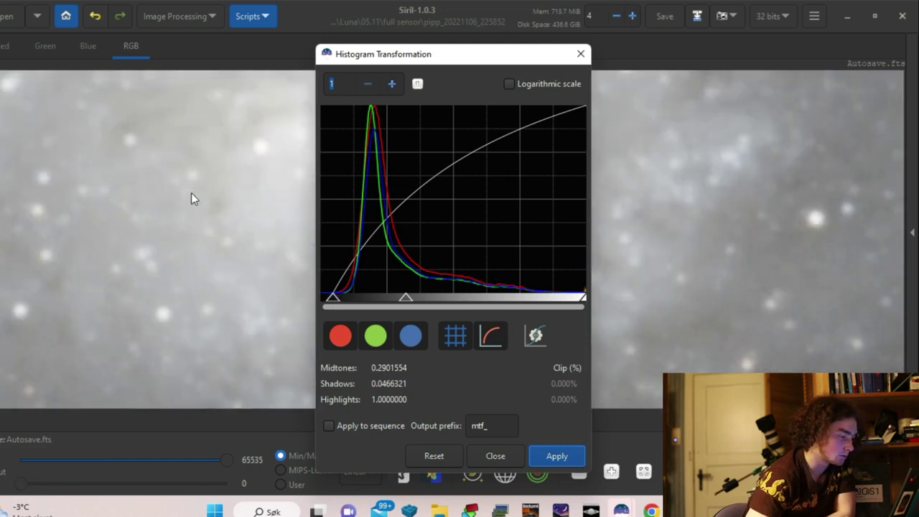
pyautogui.scroll(-2, 189, 229)
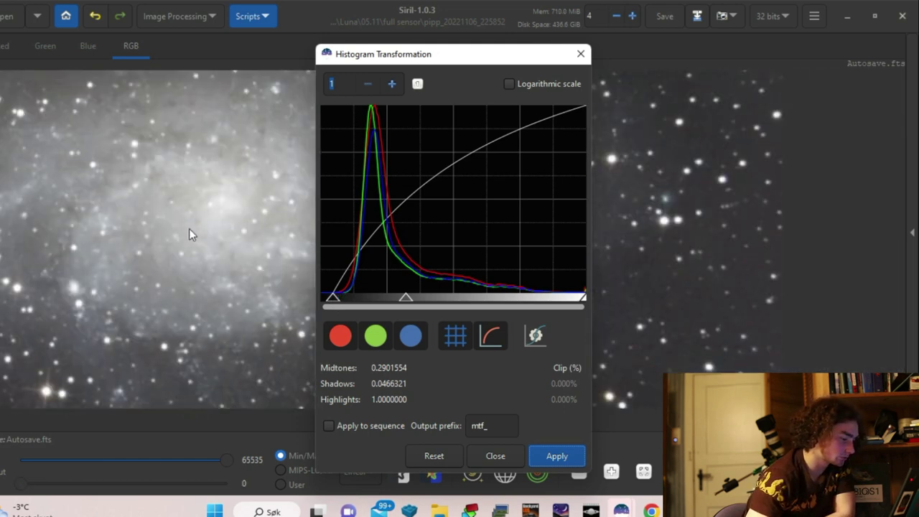
pyautogui.scroll(-1, 189, 228)
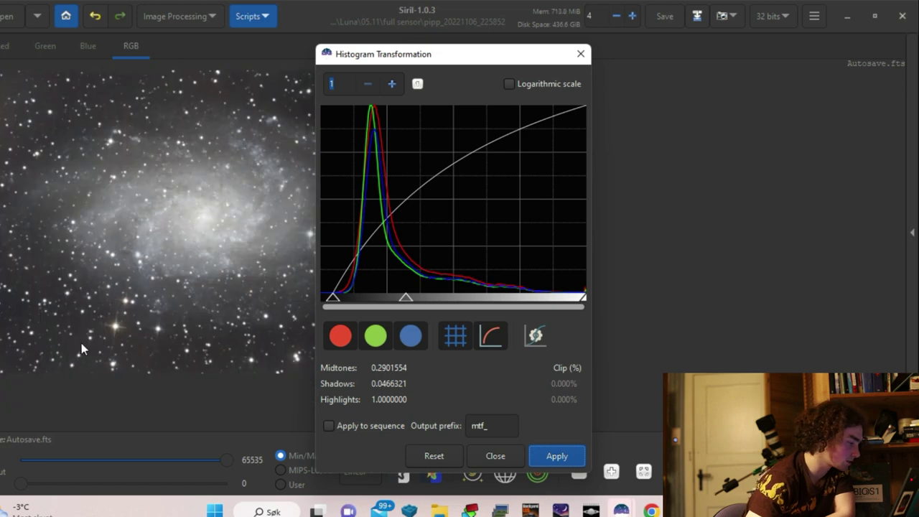
pyautogui.scroll(3, 64, 313)
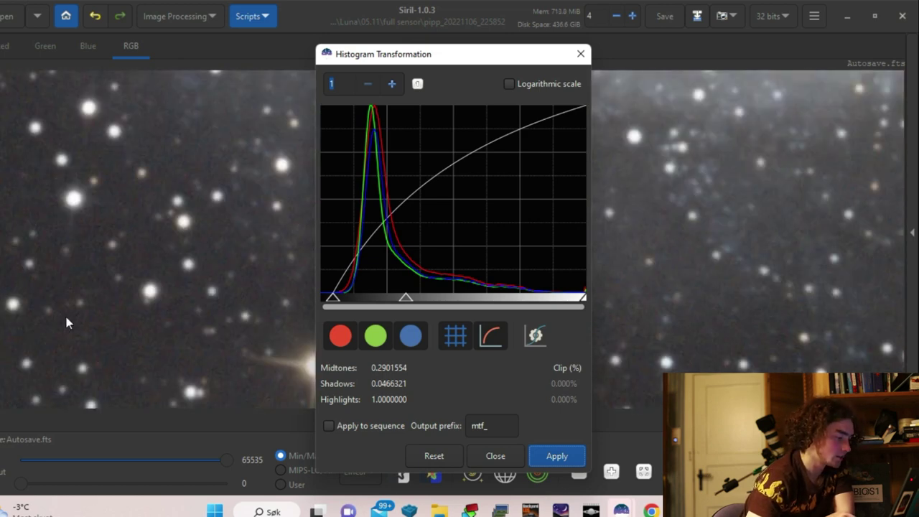
pyautogui.scroll(1, 147, 298)
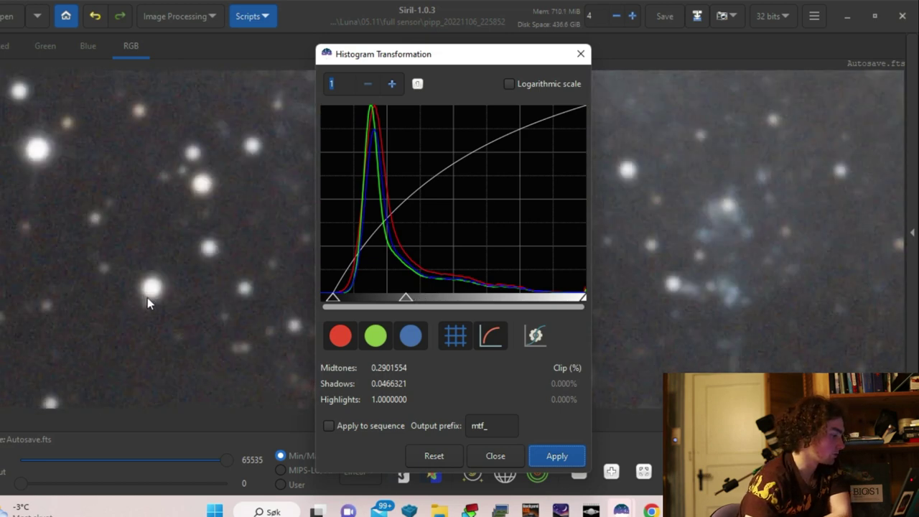
pyautogui.scroll(1, 147, 297)
# Set the midtones slightly above 0.408 with shadows near 0.047, apply this third histogram stretch and close the dialog.
pyautogui.moveTo(404, 301); pyautogui.dragTo(435, 308)
pyautogui.scroll(-3, 191, 261)
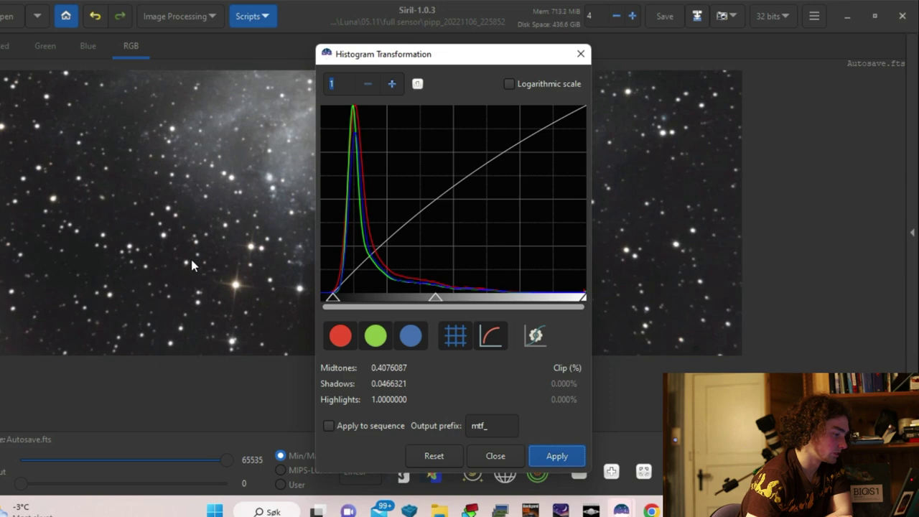
pyautogui.scroll(-2, 251, 152)
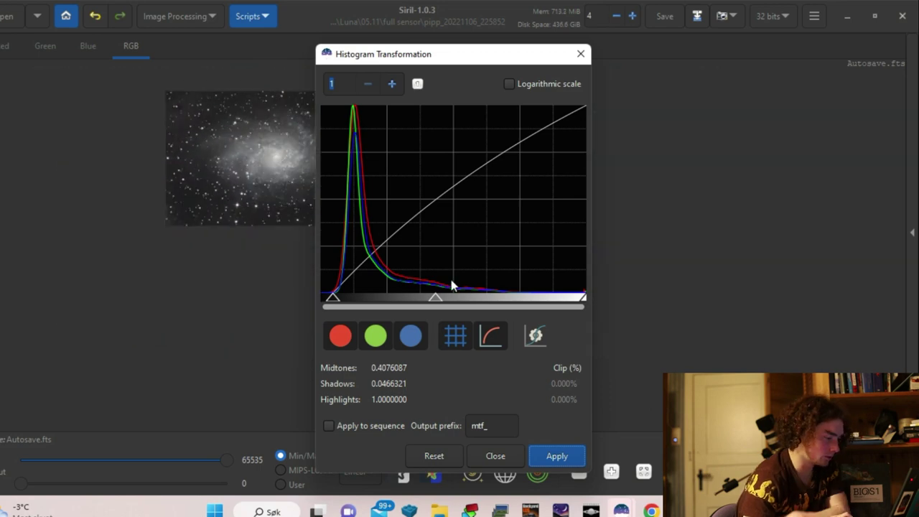
pyautogui.moveTo(435, 301); pyautogui.dragTo(445, 302)
pyautogui.moveTo(335, 302); pyautogui.dragTo(333, 302)
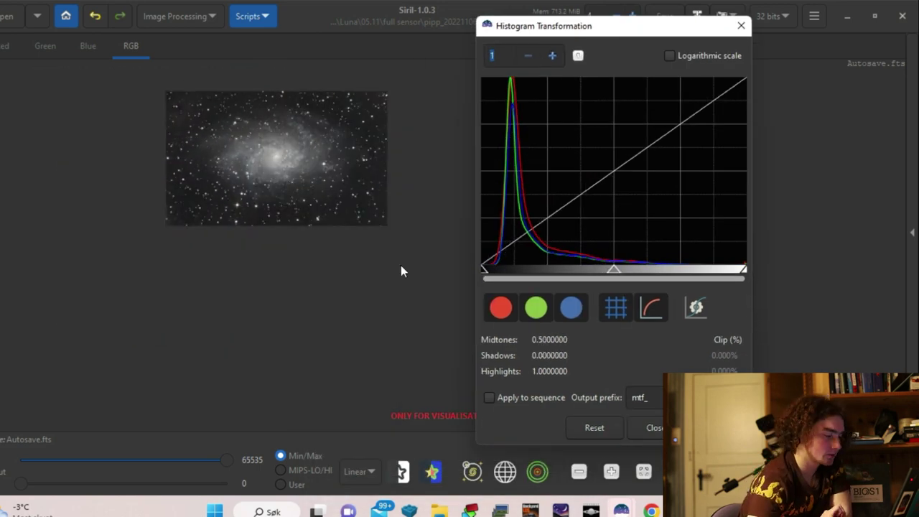
pyautogui.press('Escape')
pyautogui.scroll(1, 249, 123)
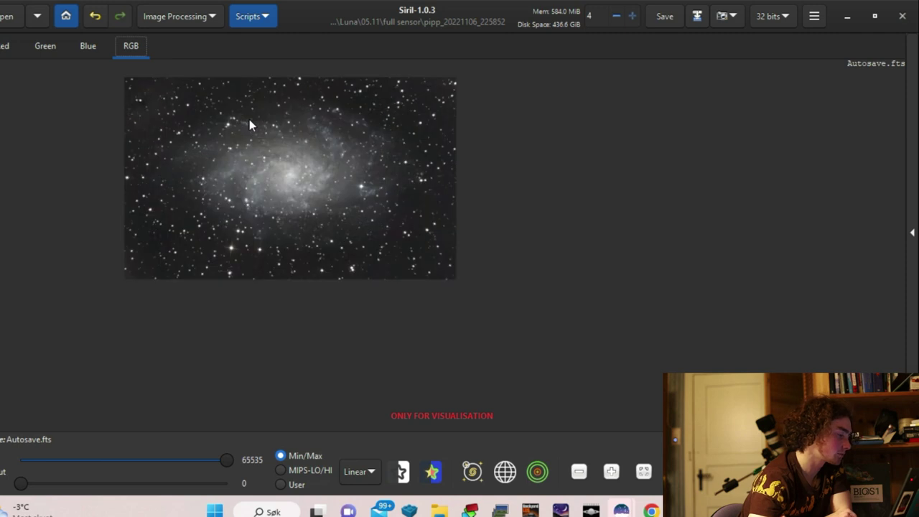
# Start a colour saturation adjustment with the Global hue and set its amount to 0.31.
pyautogui.click(165, 16)
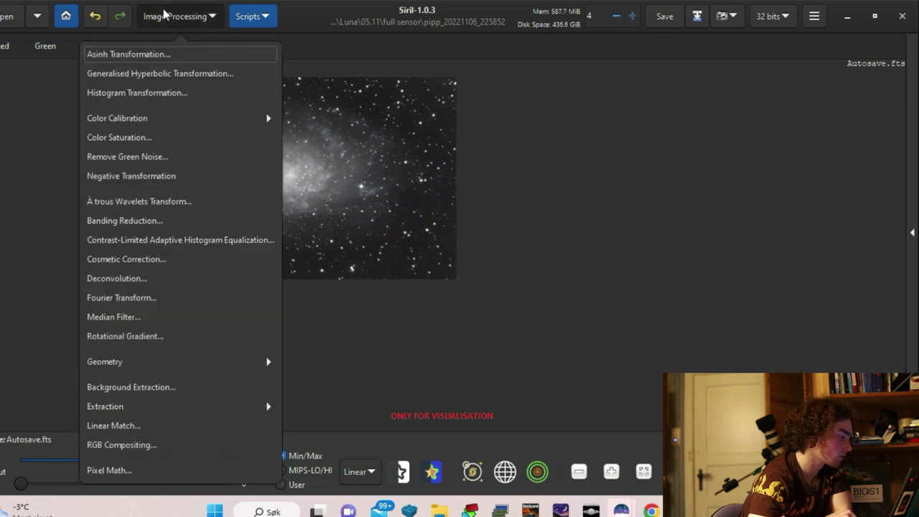
pyautogui.click(162, 144)
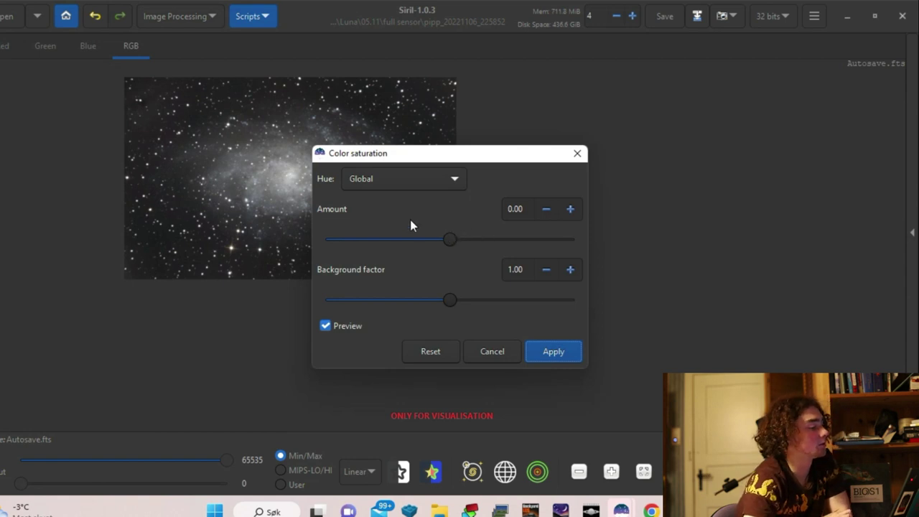
pyautogui.moveTo(449, 237); pyautogui.dragTo(477, 242)
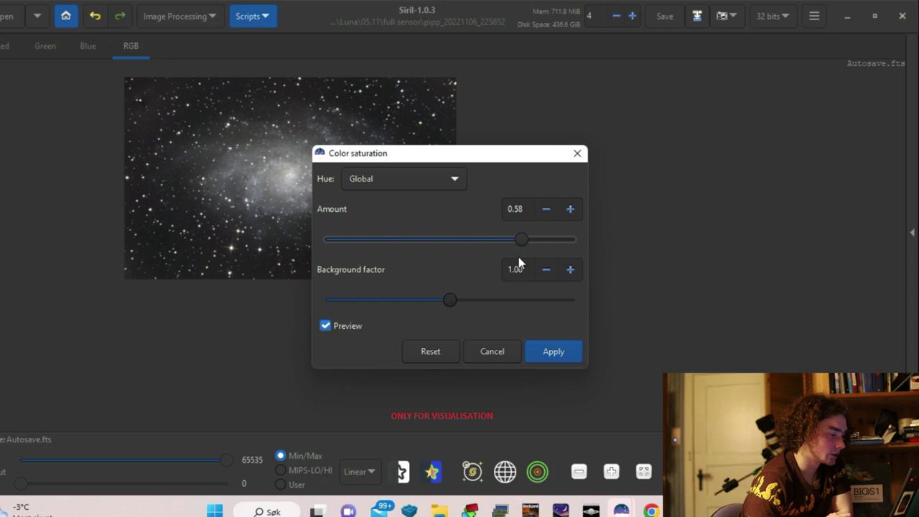
pyautogui.moveTo(492, 254); pyautogui.dragTo(486, 253)
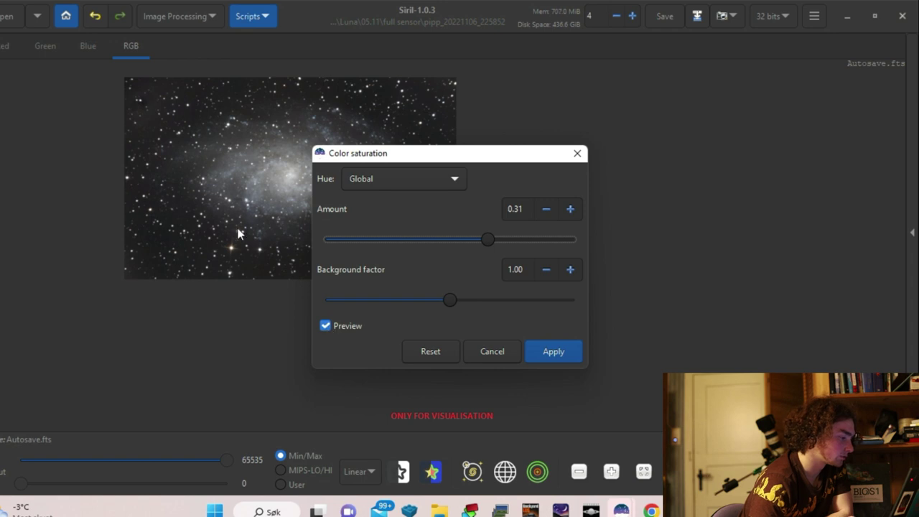
# Lower the saturation background factor to about 0.58, apply the colour saturation and check the whole galaxy.
pyautogui.scroll(3, 243, 207)
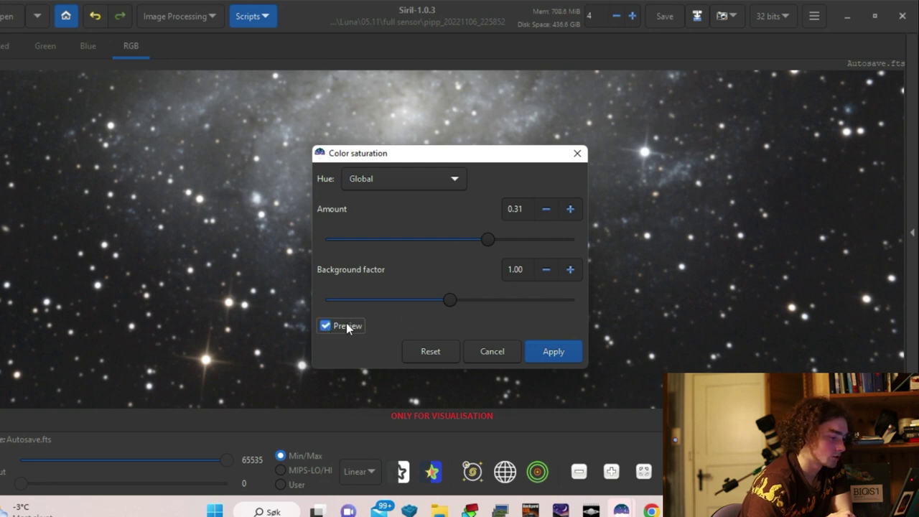
pyautogui.moveTo(443, 304); pyautogui.dragTo(391, 309)
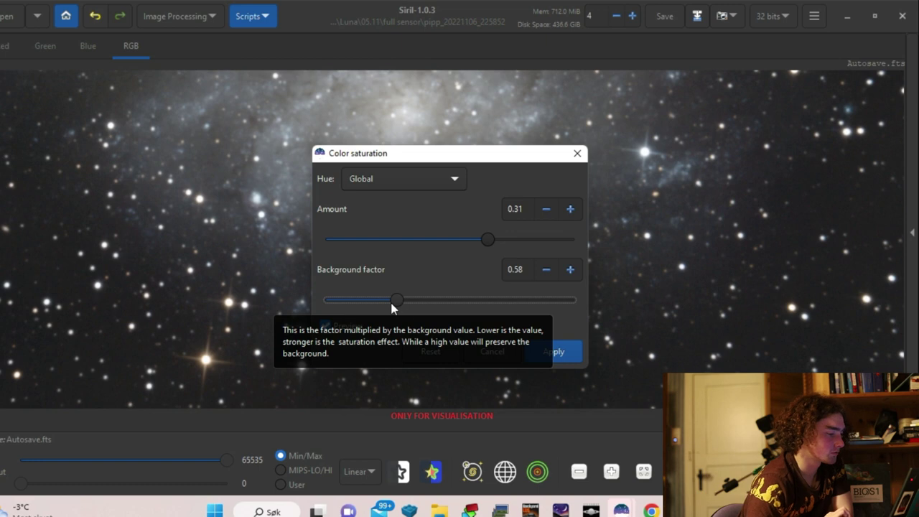
pyautogui.click(555, 351)
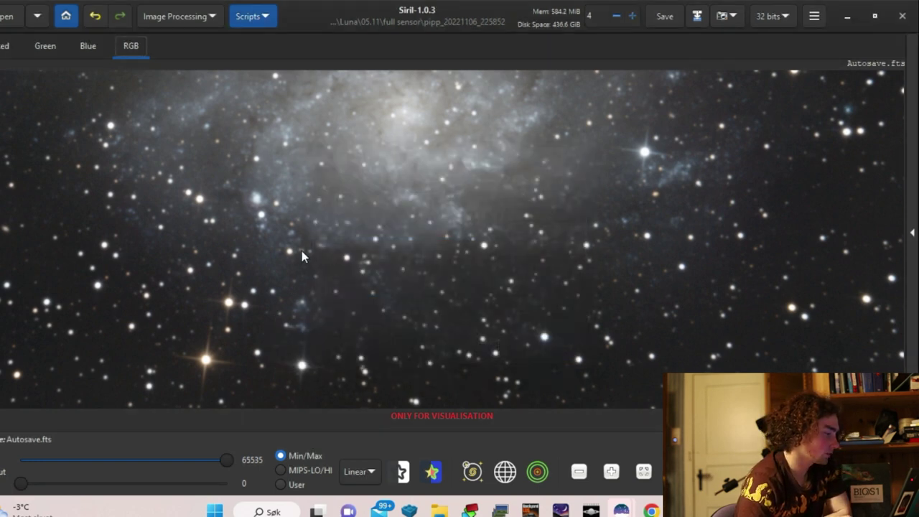
pyautogui.scroll(-3, 302, 251)
pyautogui.scroll(1, 280, 209)
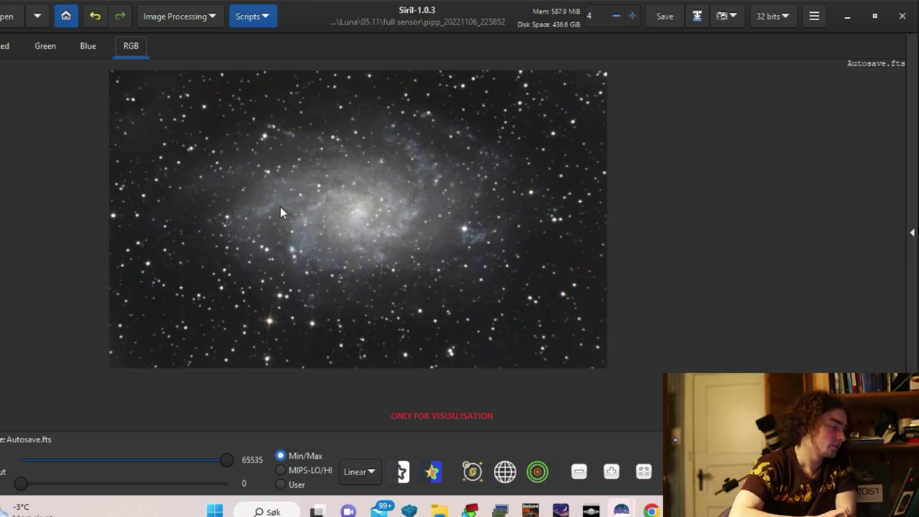
# Set up saving the image under a new name, SiriL stars.tif, in the 2nd edit folder inside Astro 2022 > M33.
pyautogui.click(696, 16)
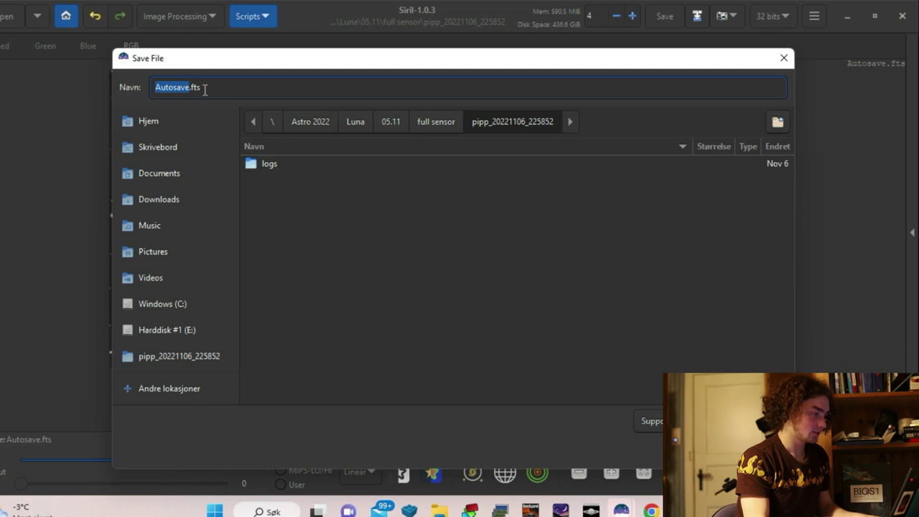
pyautogui.write('Siril_s')
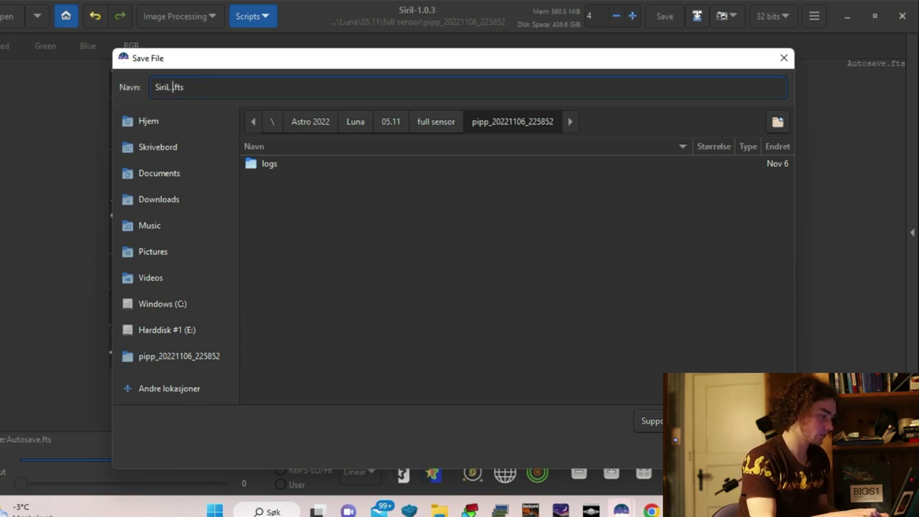
pyautogui.write('tars')
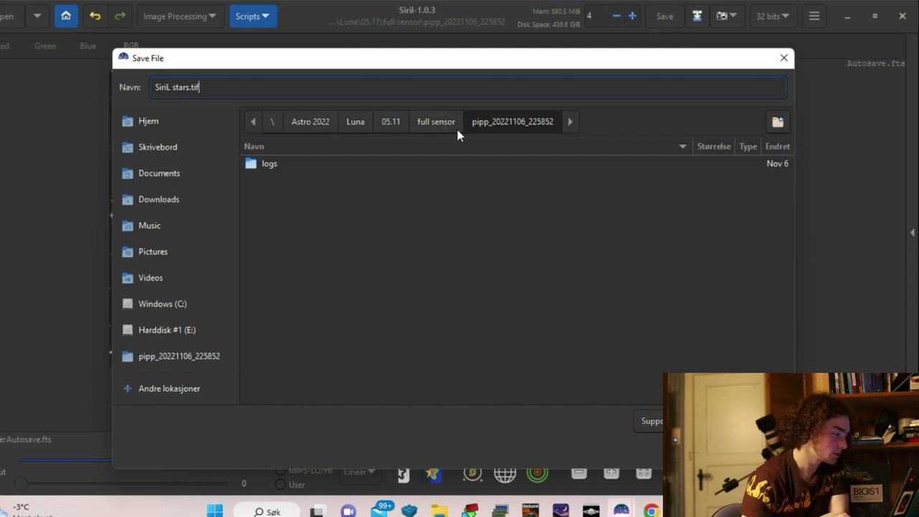
pyautogui.click(327, 123)
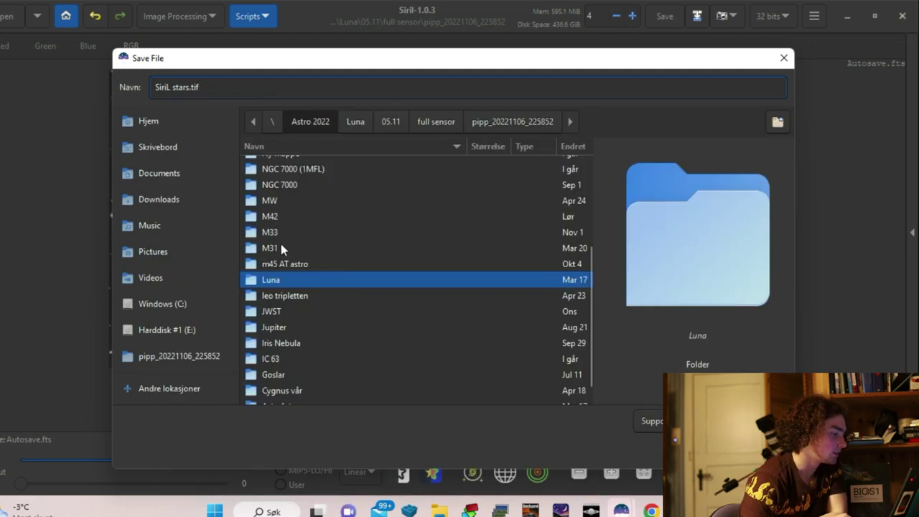
pyautogui.doubleClick(281, 232)
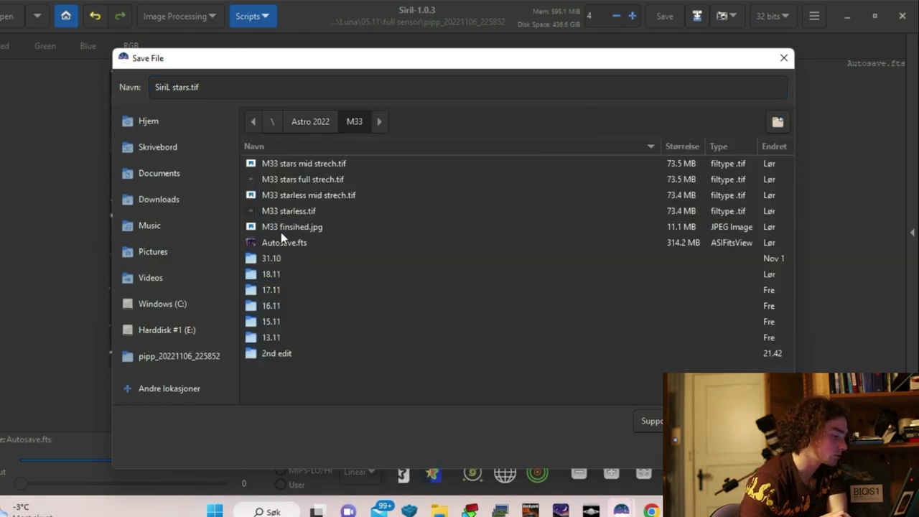
pyautogui.doubleClick(281, 354)
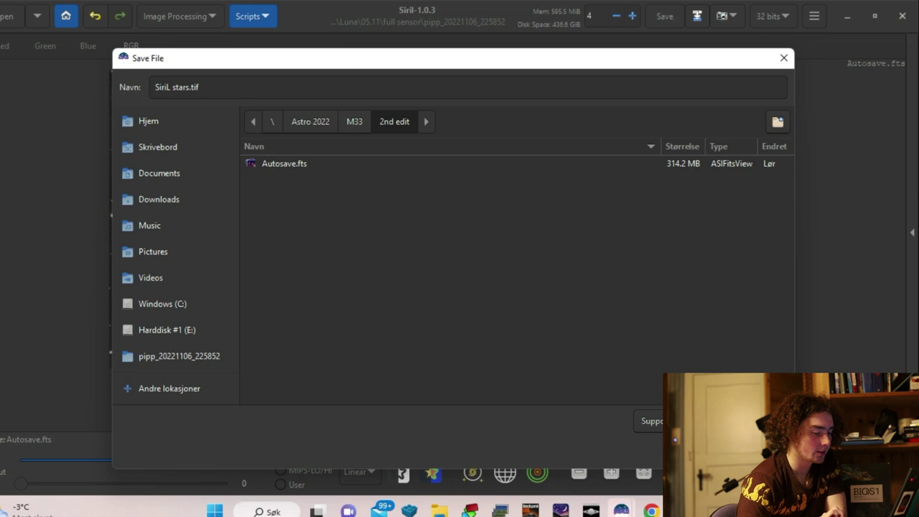
# Save the TIFF in 16-bit unsigned integer format without compression, keeping the ICC profile embedded.
pyautogui.press('Return')
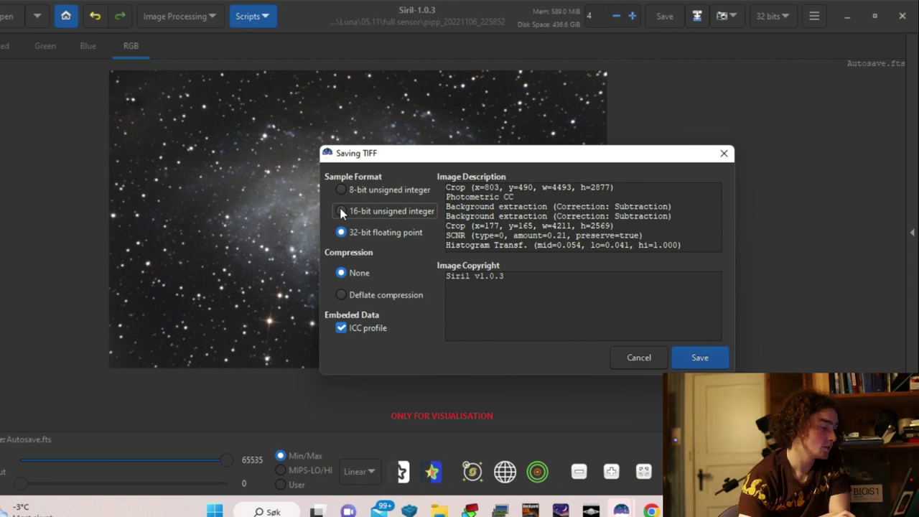
pyautogui.click(342, 212)
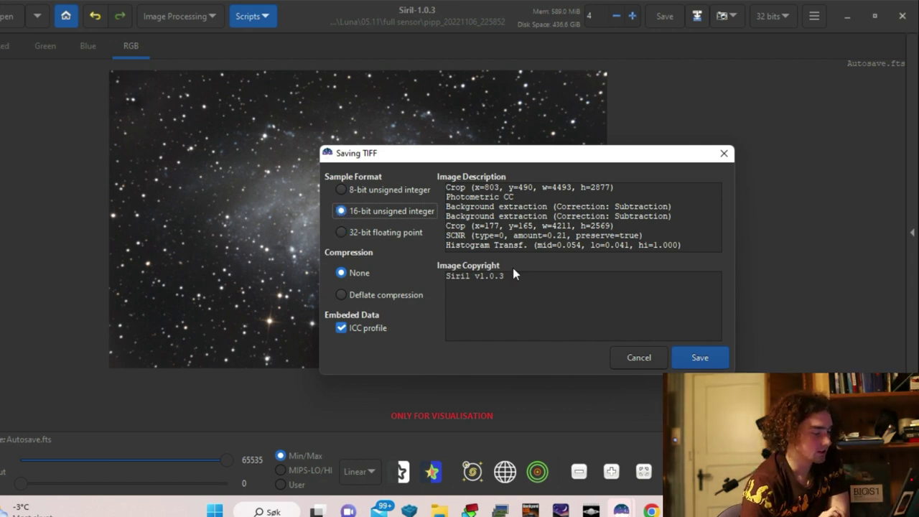
pyautogui.click(707, 359)
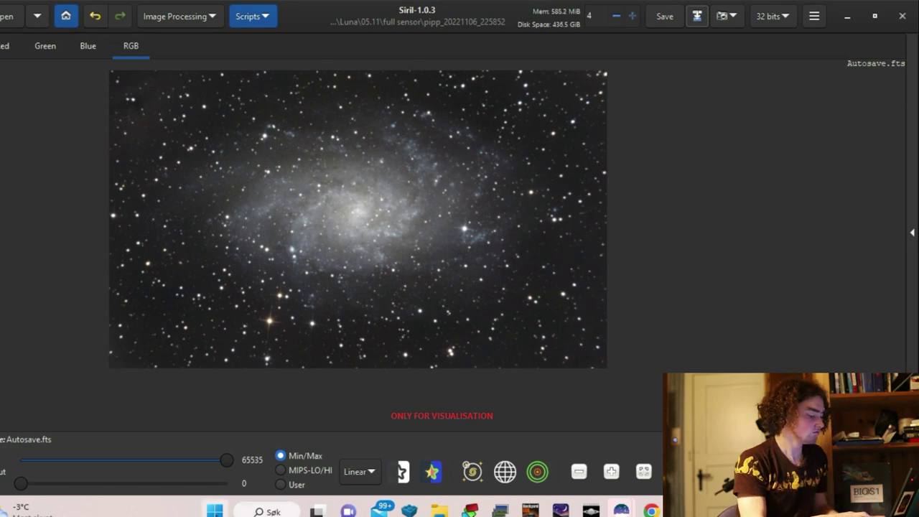
# Search Windows for starnetGUI.exe, open its file location and launch StarNet++ from the StarNetv2GUI_Win folder.
pyautogui.press('super')
pyautogui.write('stra')
pyautogui.press('BackSpace')
pyautogui.press('BackSpace')
pyautogui.write('ar')
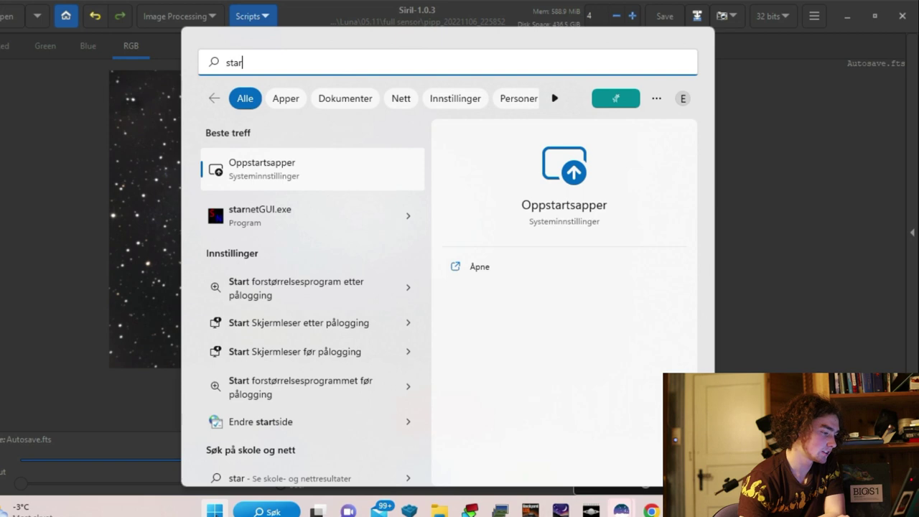
pyautogui.click(409, 217)
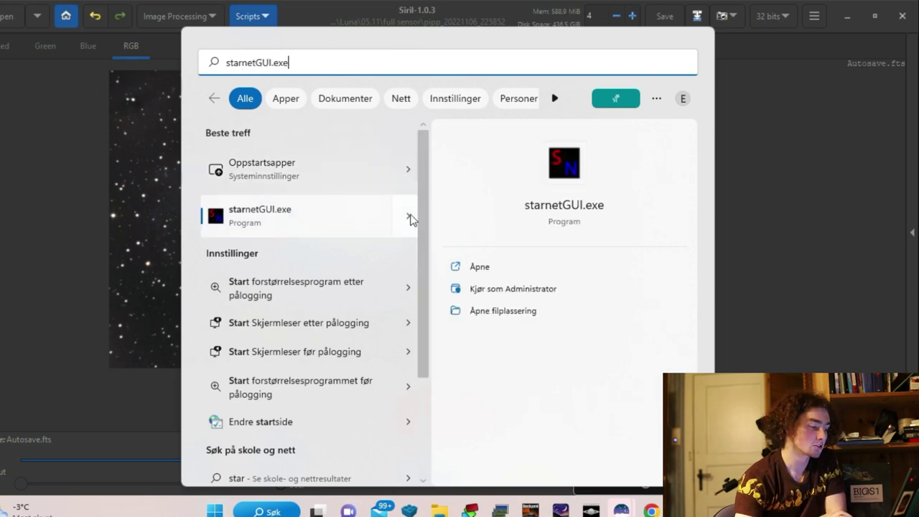
pyautogui.click(495, 313)
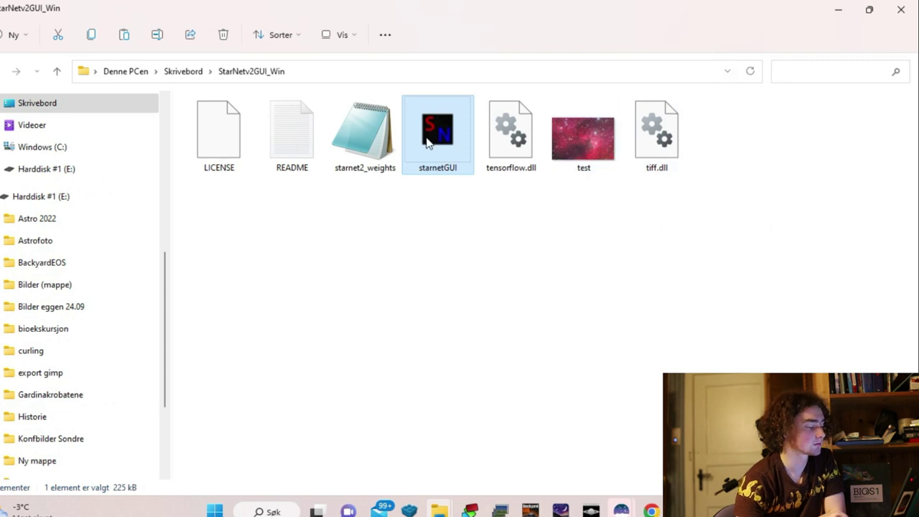
pyautogui.doubleClick(429, 143)
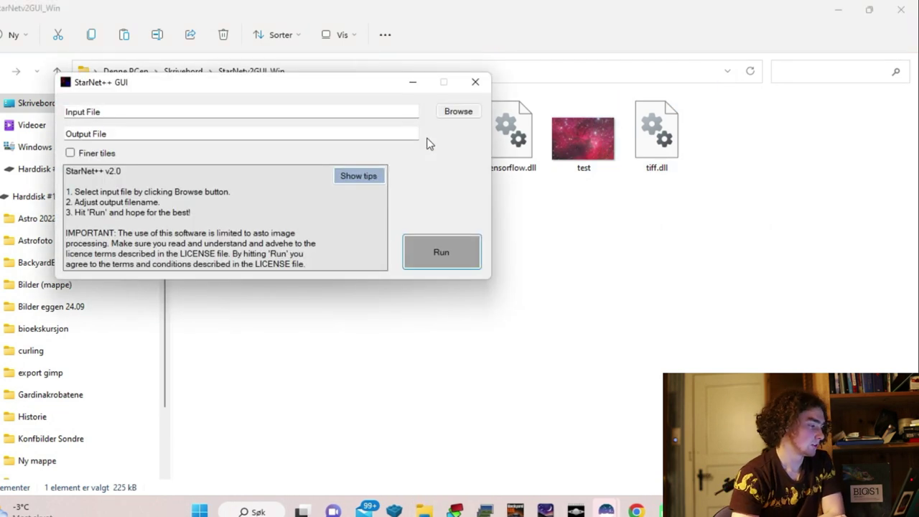
# Load SiriL stars.tif from the Astro 2022 > M33 > 2nd edit folder as the StarNet++ input file.
pyautogui.click(464, 113)
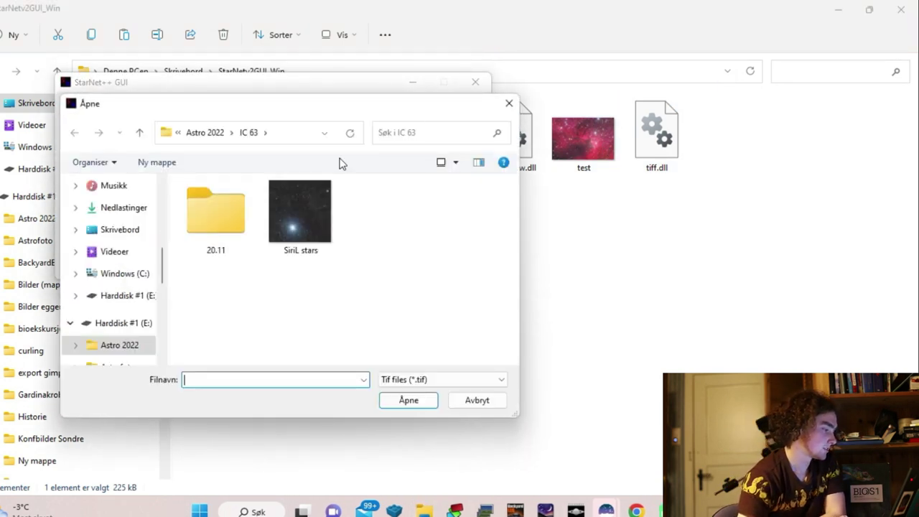
pyautogui.click(208, 133)
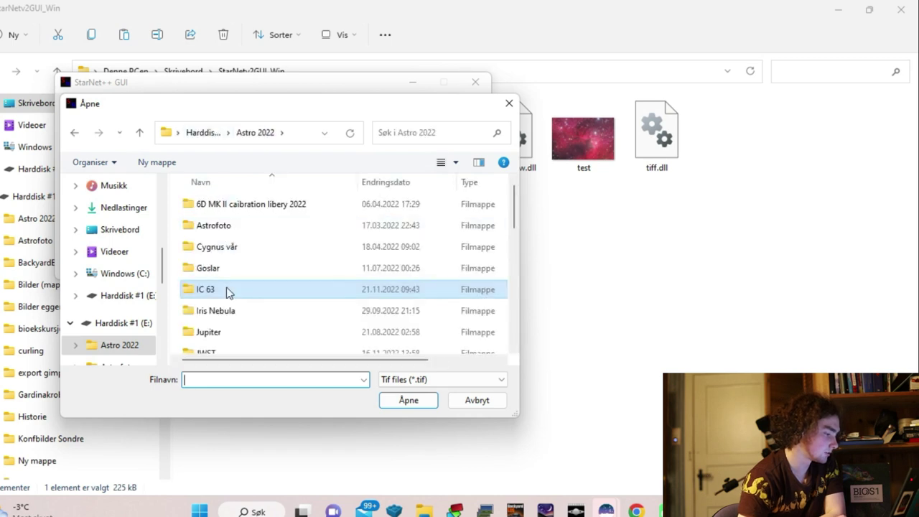
pyautogui.scroll(-4, 227, 293)
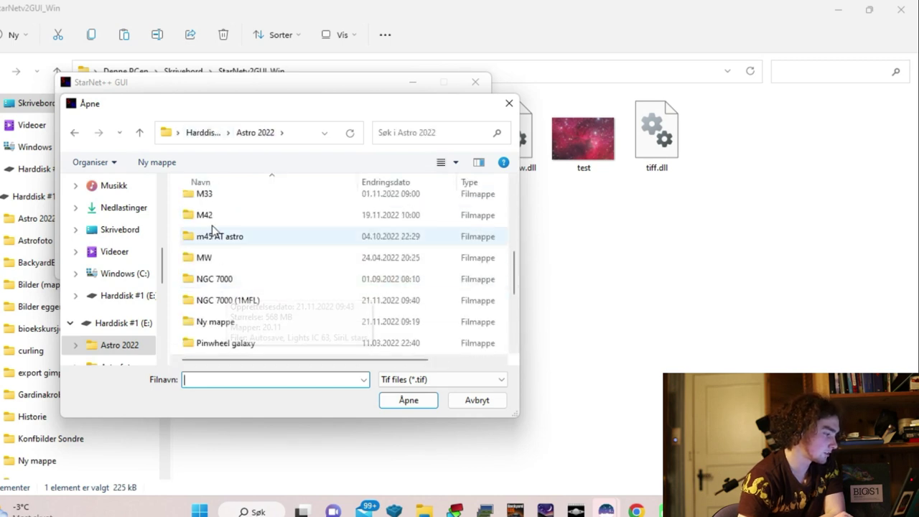
pyautogui.doubleClick(214, 200)
pyautogui.click(222, 206)
pyautogui.doubleClick(222, 205)
pyautogui.click(226, 237)
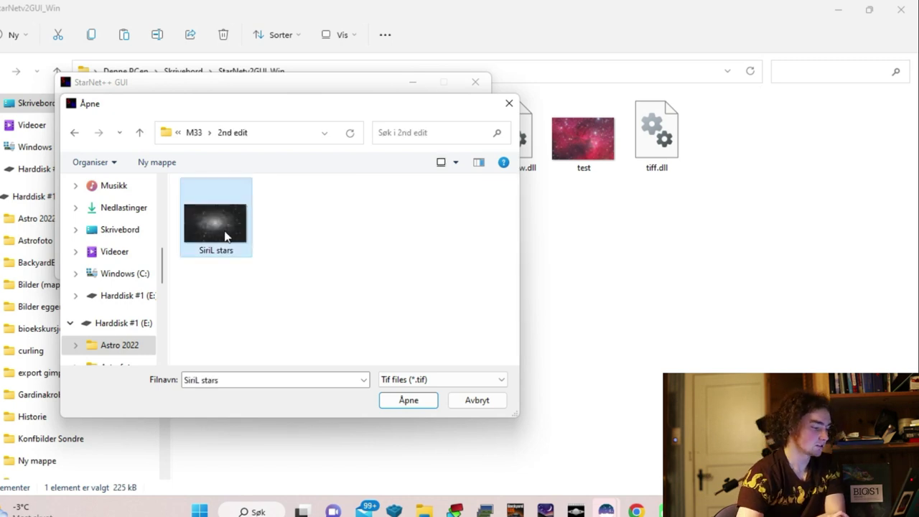
pyautogui.click(420, 406)
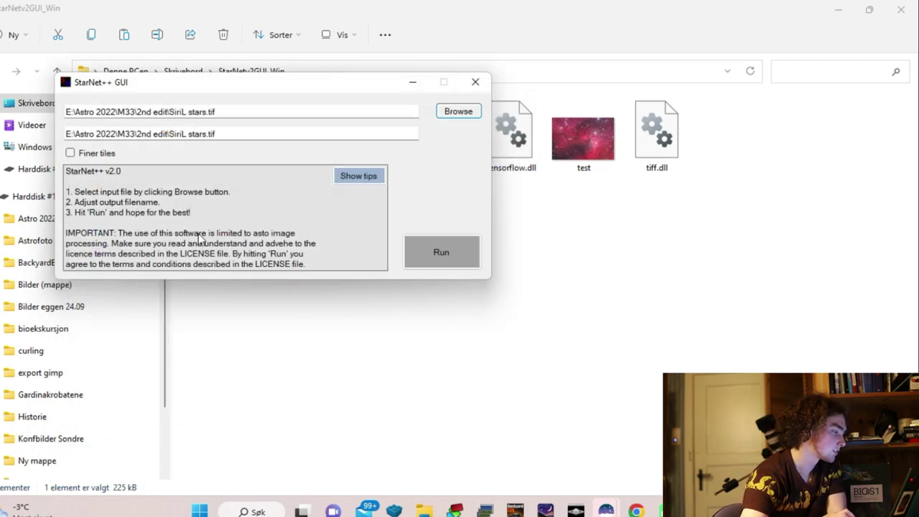
# Set the StarNet++ output file name to SiriL starless.tif and run the star removal.
pyautogui.click(207, 135)
pyautogui.press('BackSpace')
pyautogui.write('less')
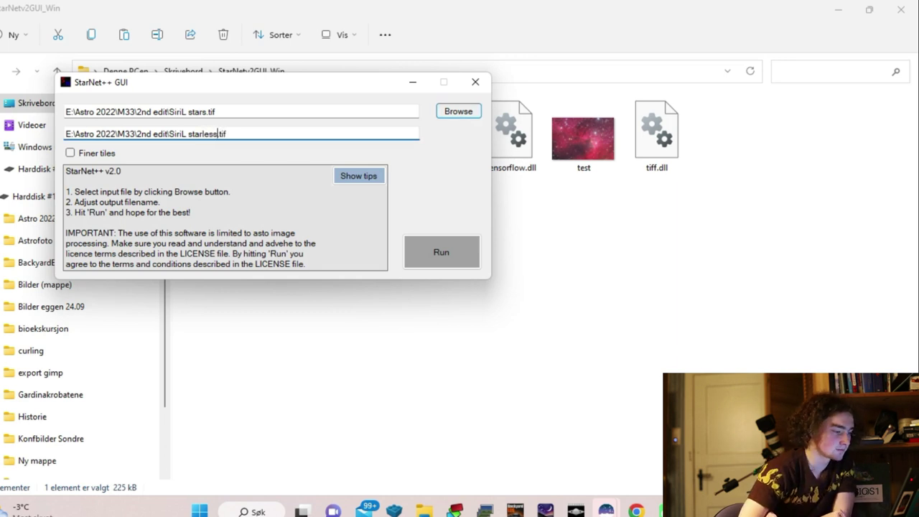
pyautogui.click(437, 252)
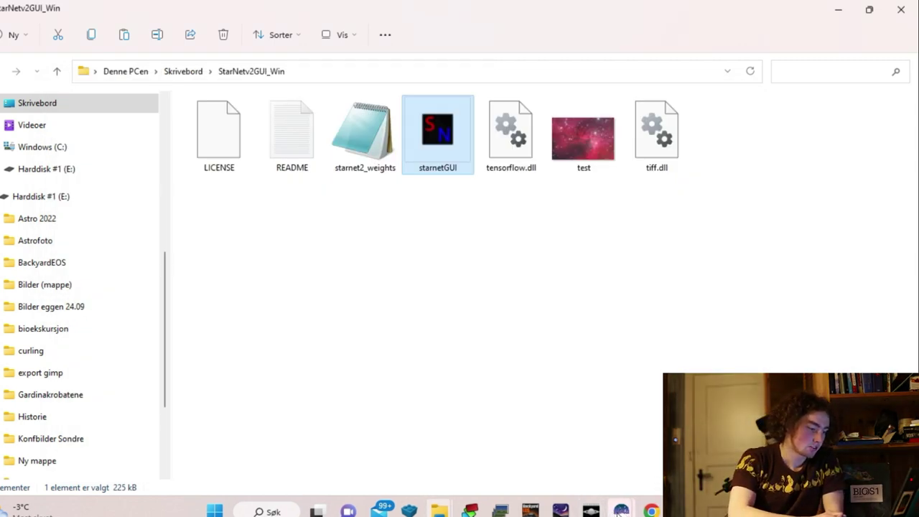
# Switch back to the Siril window holding the stretched Autosave.fts image and open Histogram Transformation.
pyautogui.moveTo(622, 510)
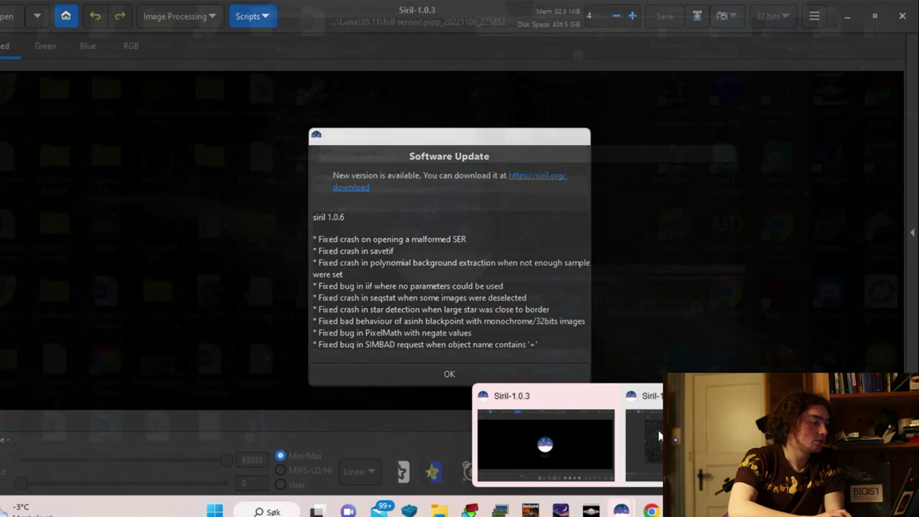
pyautogui.click(659, 435)
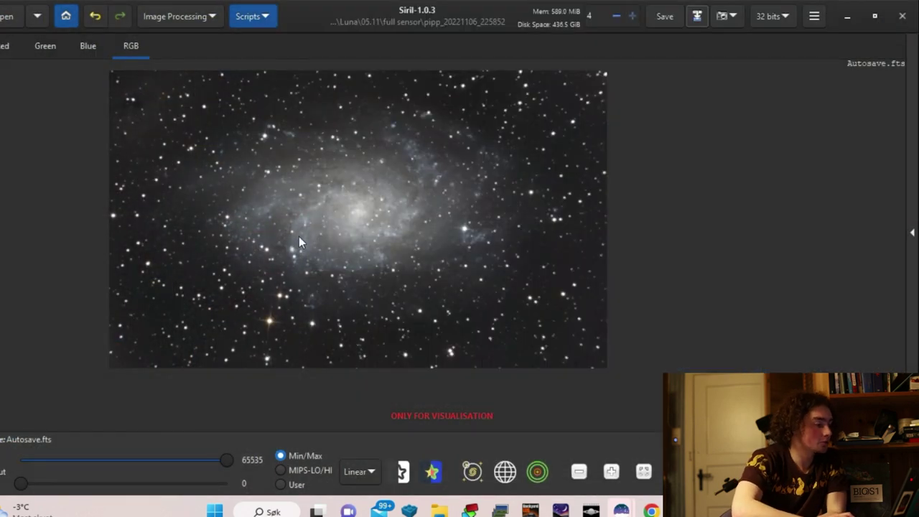
pyautogui.click(159, 16)
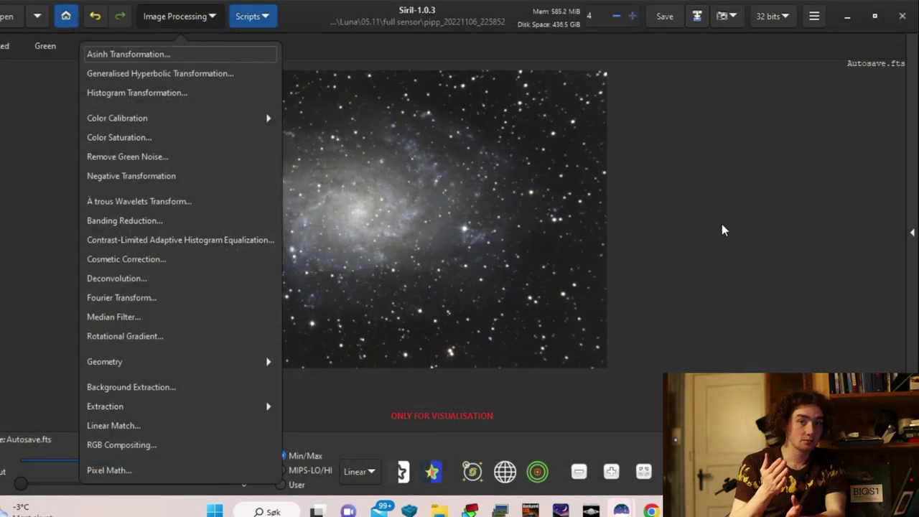
pyautogui.click(722, 228)
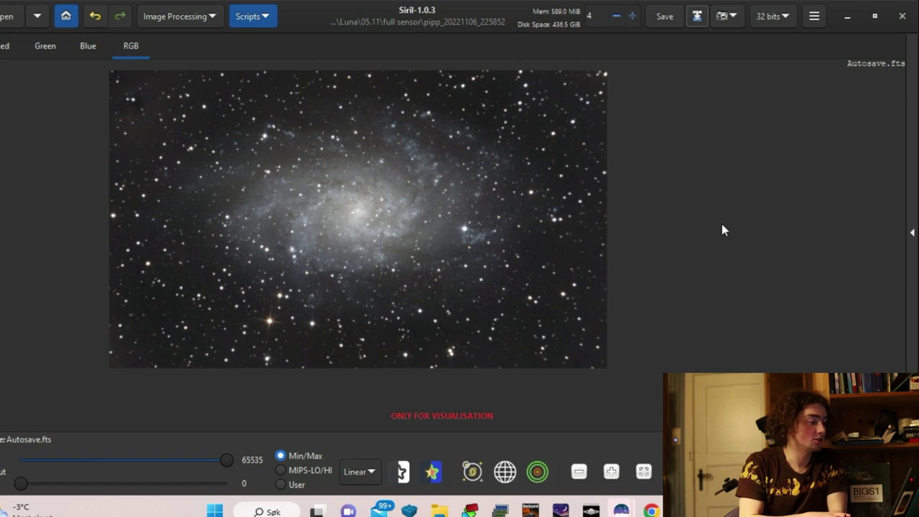
pyautogui.click(180, 16)
pyautogui.click(175, 93)
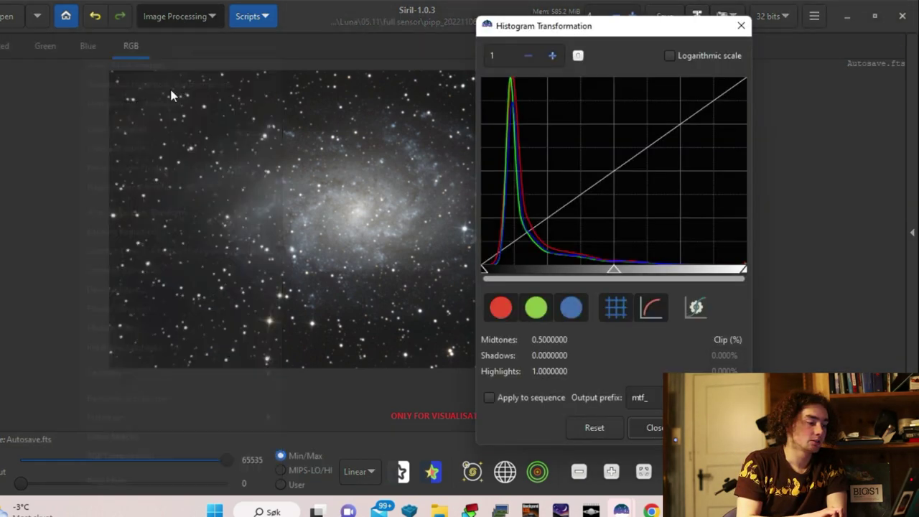
# Darken the image by raising the histogram midtones to about 0.868, apply the transformation and close the dialog.
pyautogui.moveTo(617, 268); pyautogui.dragTo(679, 290)
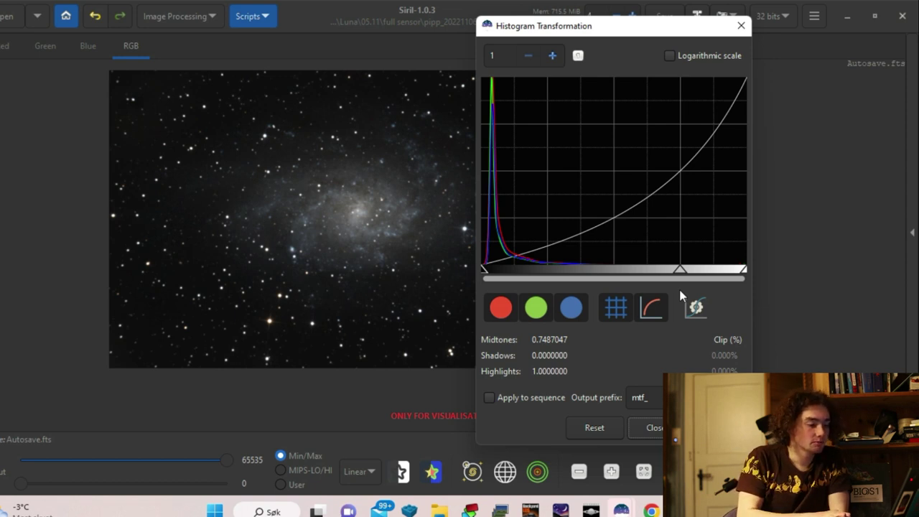
pyautogui.moveTo(679, 270)
pyautogui.mouseDown()
pyautogui.moveTo(608, 271)
pyautogui.moveTo(688, 279)
pyautogui.mouseUp()
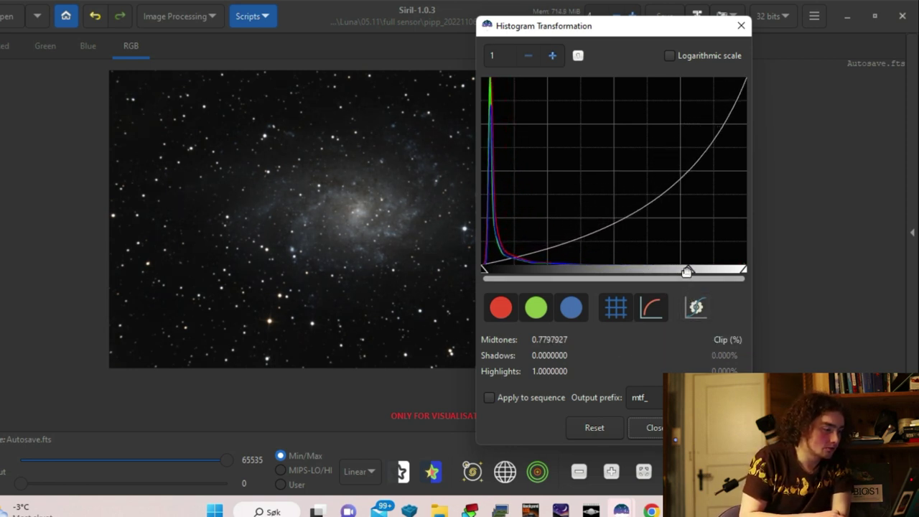
pyautogui.moveTo(686, 270); pyautogui.dragTo(719, 273)
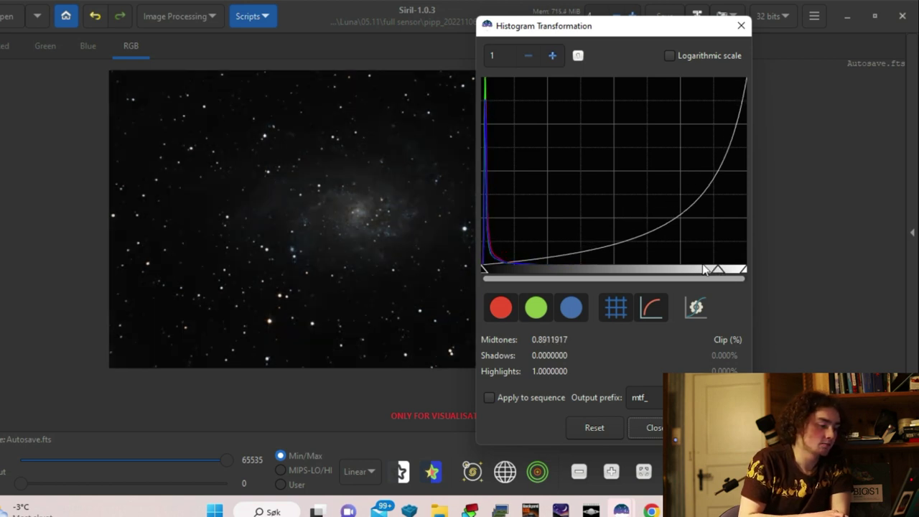
pyautogui.moveTo(718, 270); pyautogui.dragTo(712, 270)
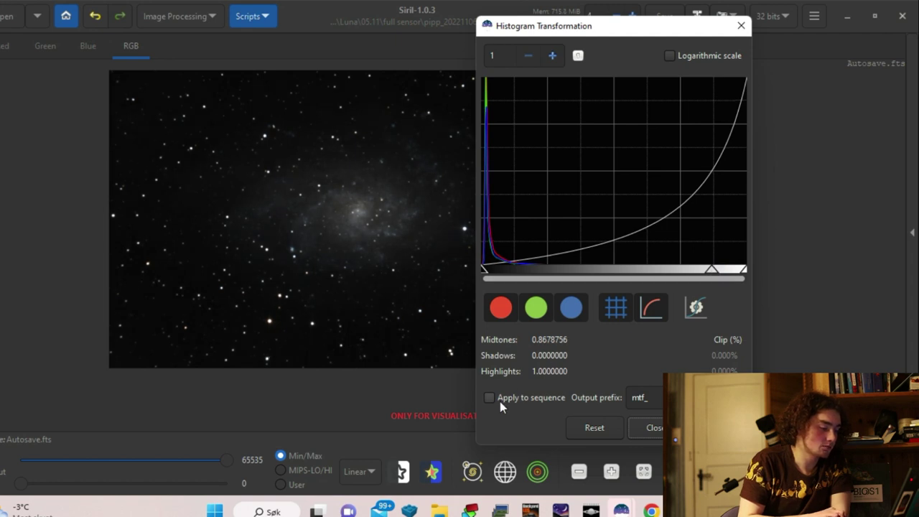
pyautogui.click(595, 427)
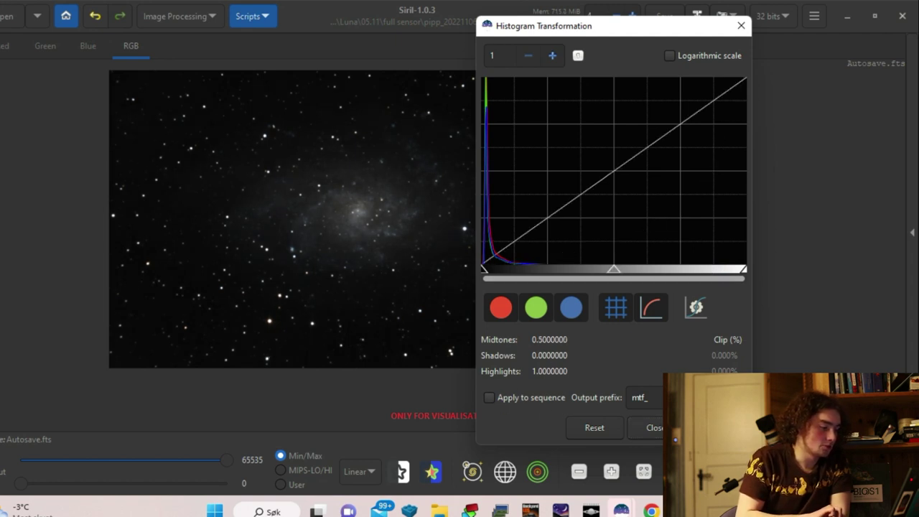
pyautogui.click(650, 427)
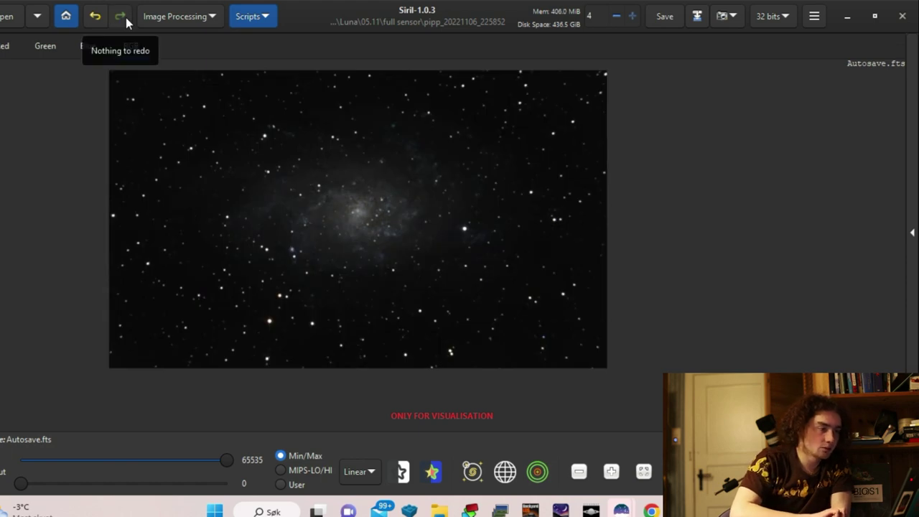
# Start saving the darkened image under a new name, Medium strech.tif.
pyautogui.click(696, 16)
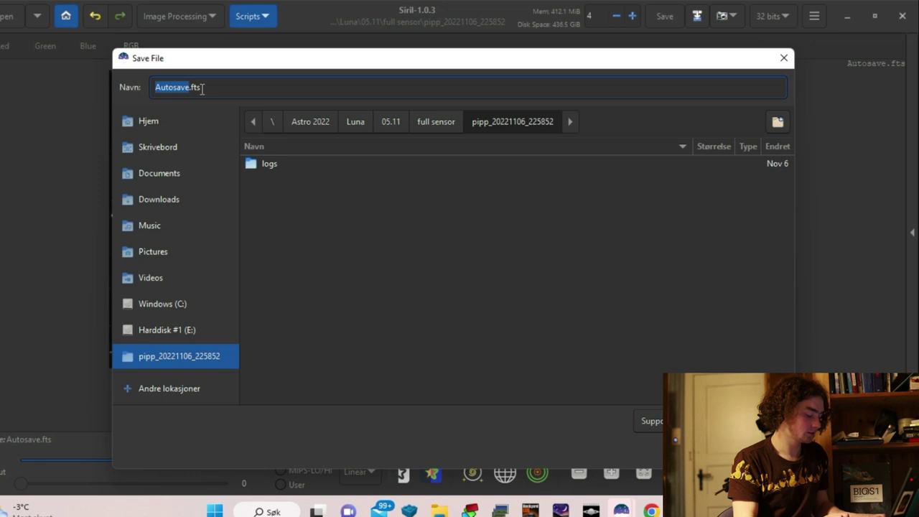
pyautogui.write('Medium')
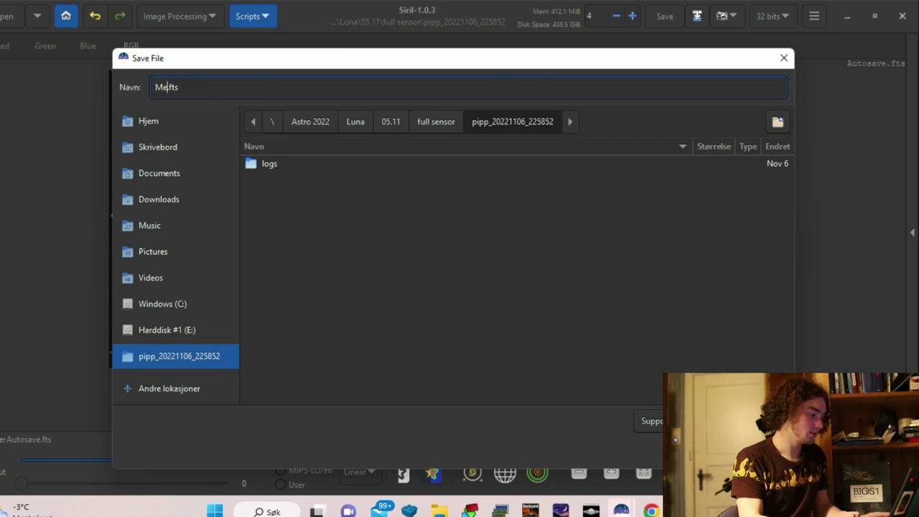
pyautogui.write(' strech')
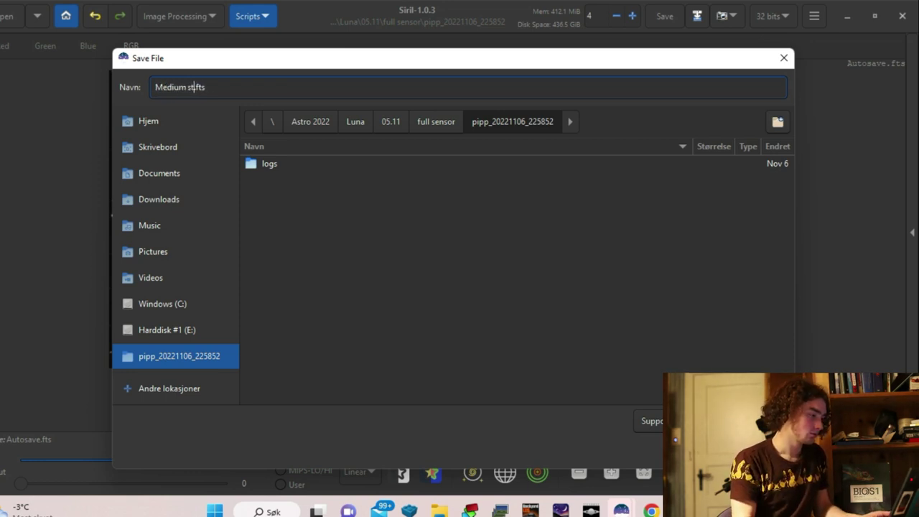
pyautogui.press('BackSpace')
pyautogui.press('BackSpace')
pyautogui.press('BackSpace')
pyautogui.write('tif')
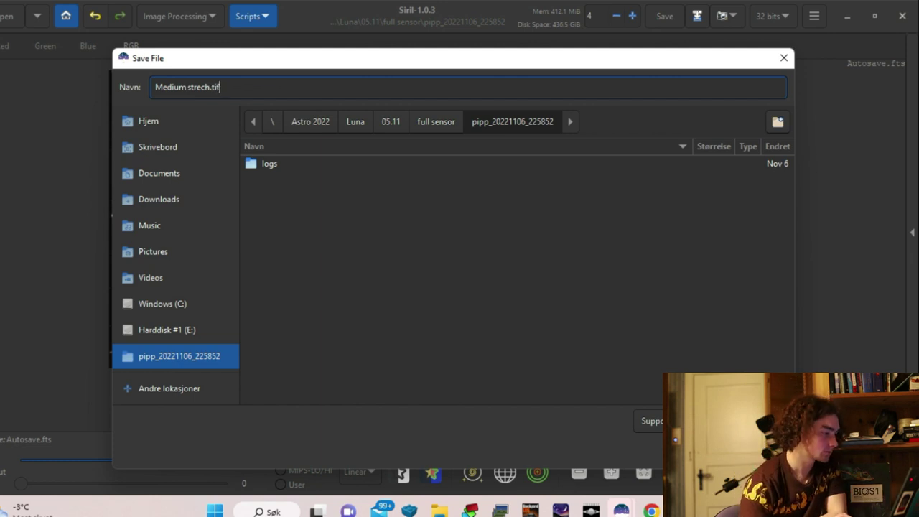
# Save the file in Astro 2022 > M33 > 2nd edit as an uncompressed 16-bit unsigned integer TIFF with the ICC profile embedded.
pyautogui.click(308, 122)
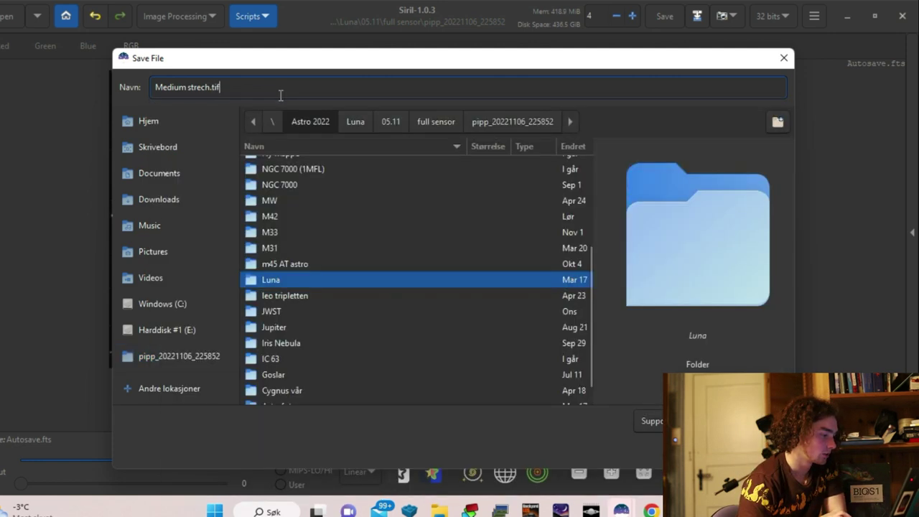
pyautogui.doubleClick(285, 236)
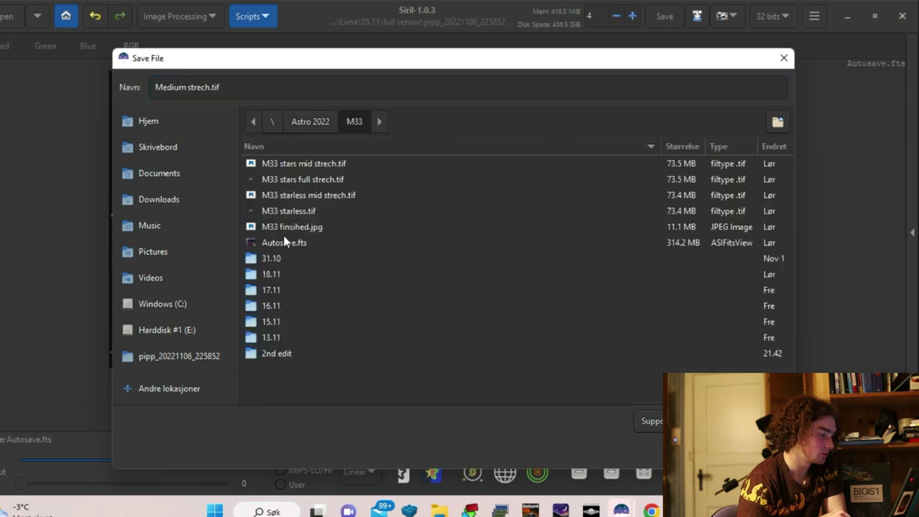
pyautogui.doubleClick(280, 353)
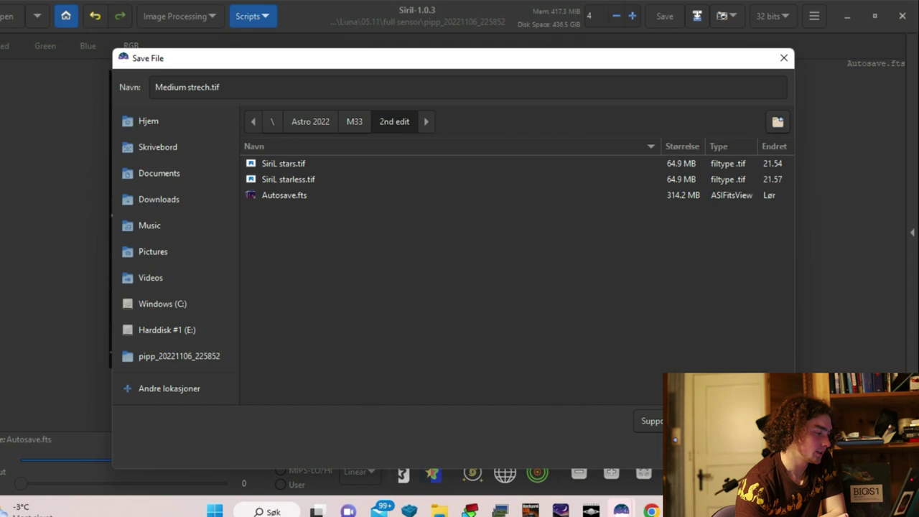
pyautogui.press('Return')
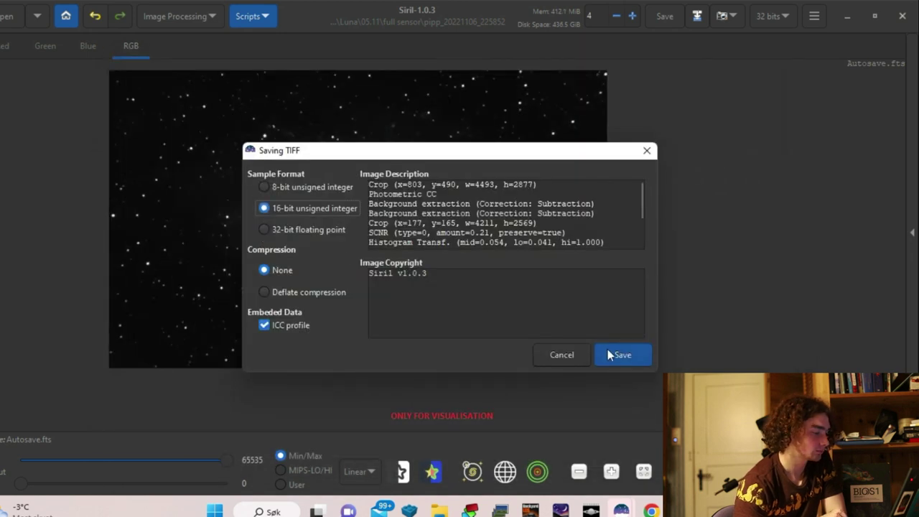
pyautogui.click(609, 351)
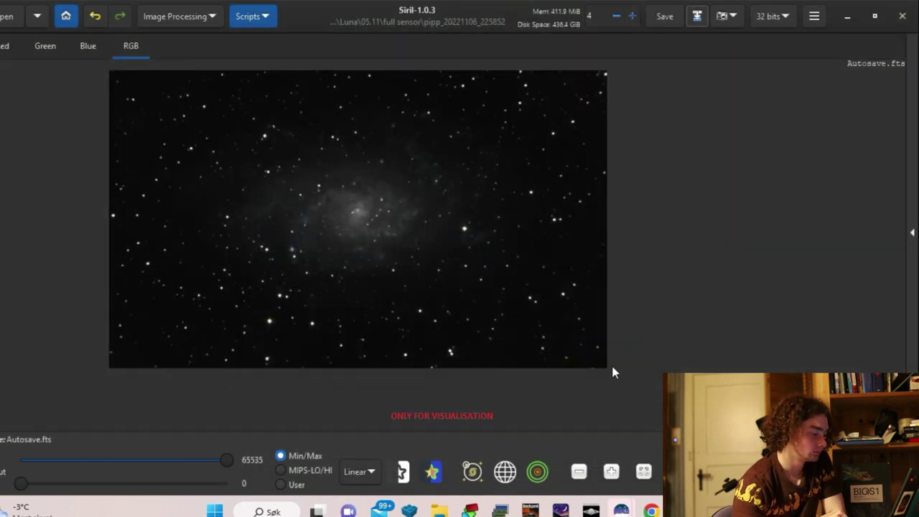
# Find StarNet++ through the Windows search and close its console after the star removal run on Medium strech.tif.
pyautogui.click(220, 511)
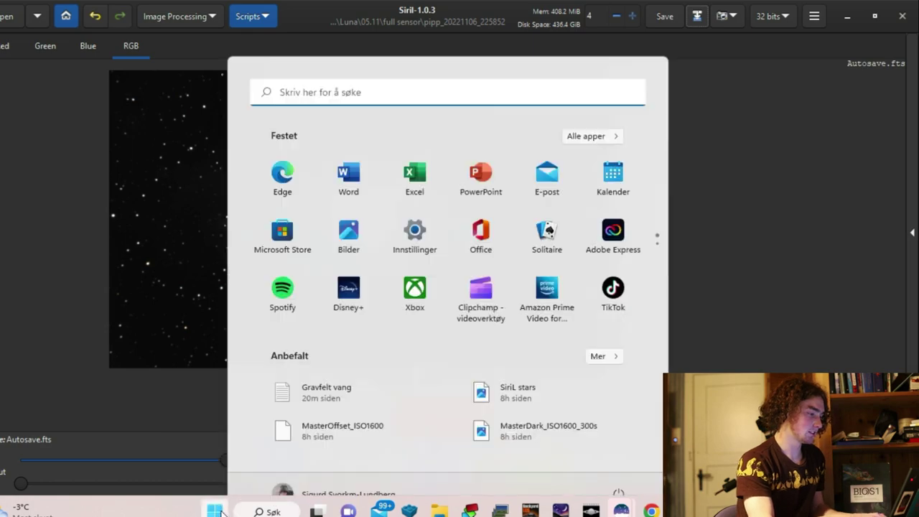
pyautogui.write('stra')
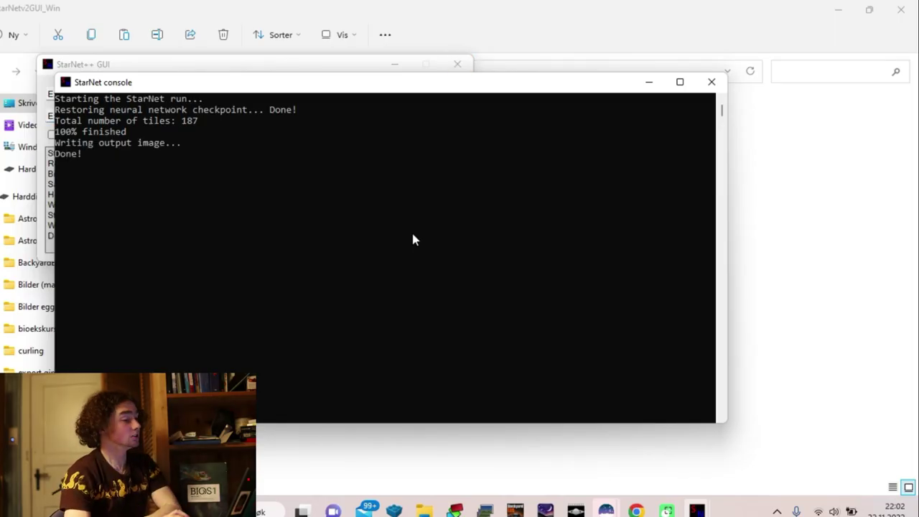
pyautogui.click(713, 84)
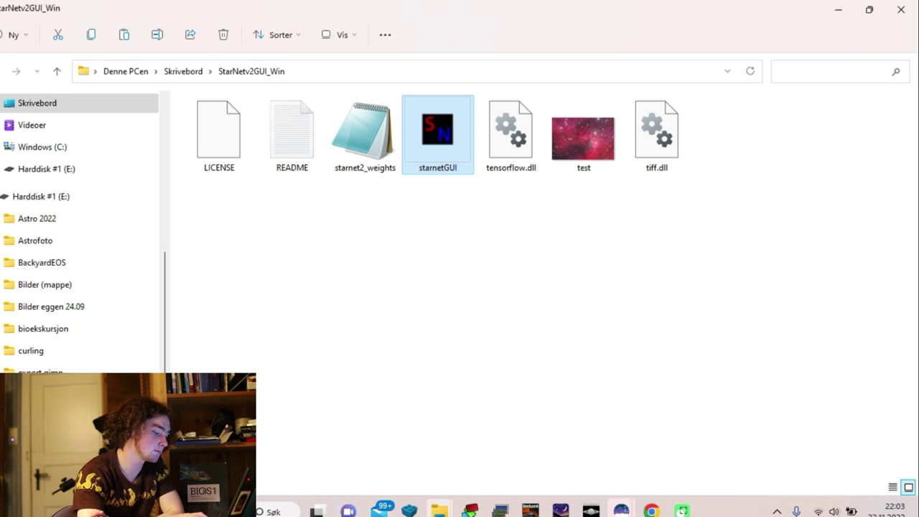
# Launch GIMP 2.10.32 and open the recently used Medium strech.tif image.
pyautogui.click(234, 511)
pyautogui.write('gimp')
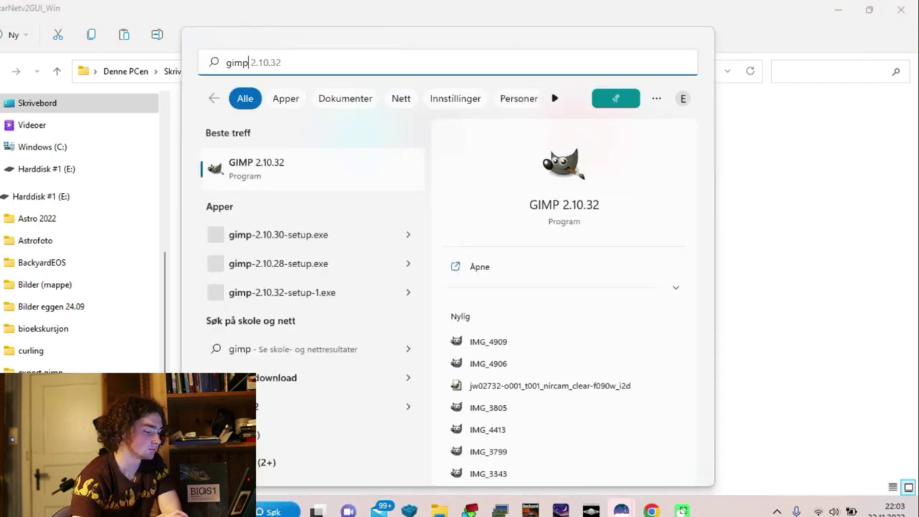
pyautogui.click(280, 158)
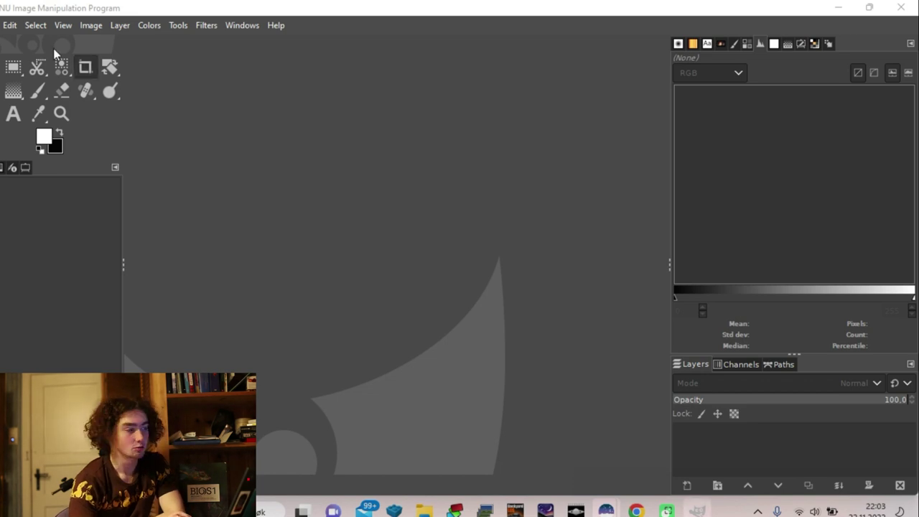
pyautogui.click(1, 25)
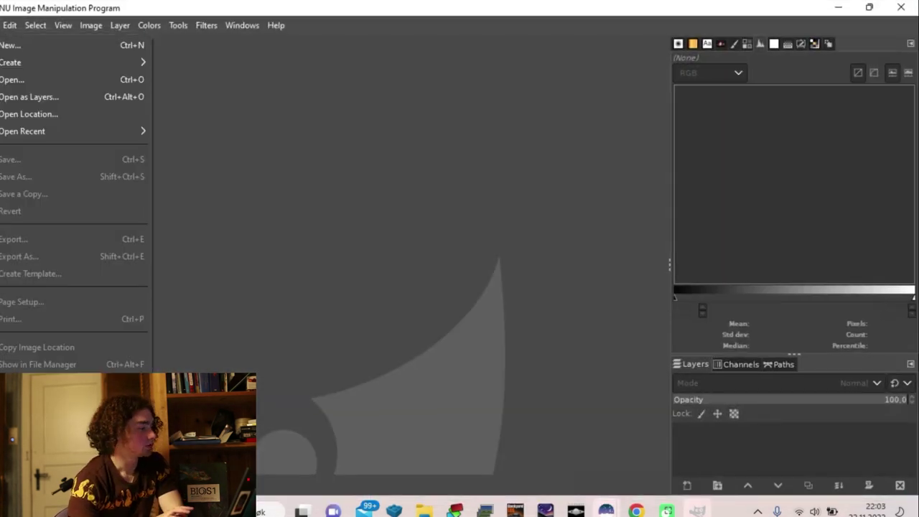
pyautogui.click(20, 79)
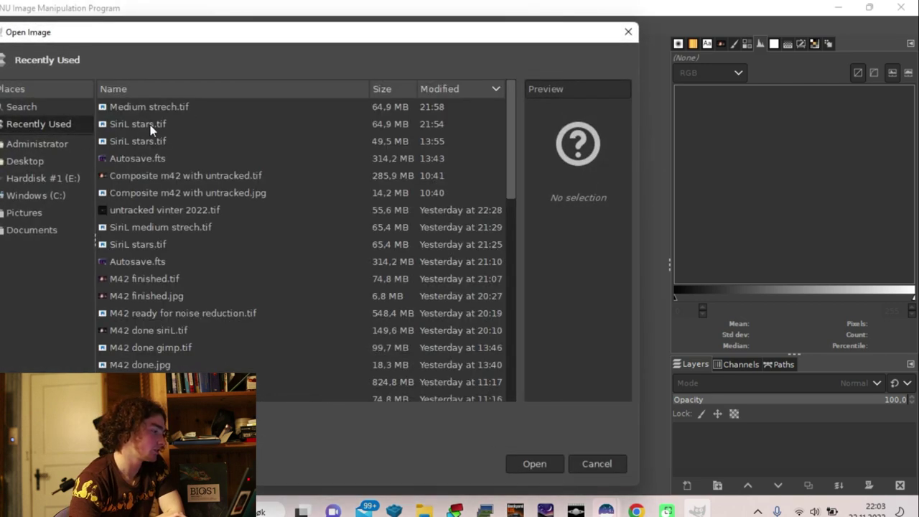
pyautogui.doubleClick(202, 107)
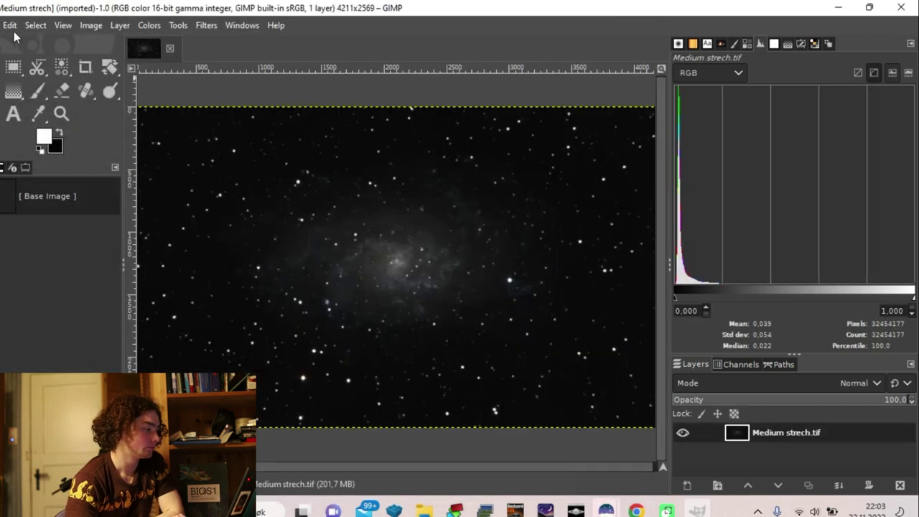
# Add Medium strech starsless.tif from the 2nd edit folder as a new layer above Medium strech.tif.
pyautogui.click(4, 25)
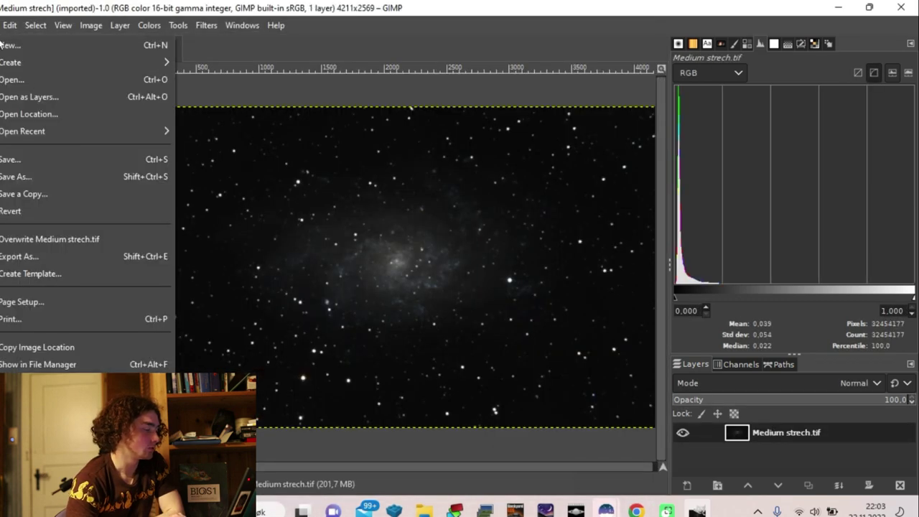
pyautogui.click(21, 98)
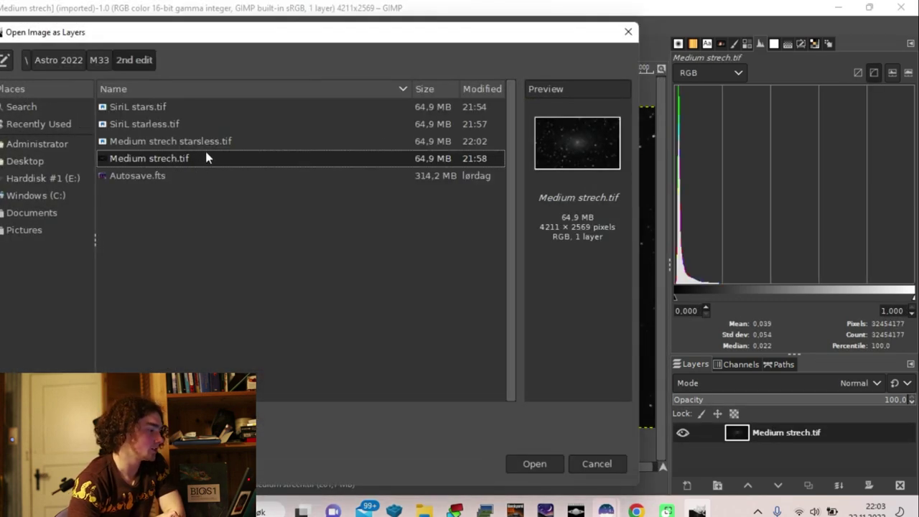
pyautogui.doubleClick(210, 142)
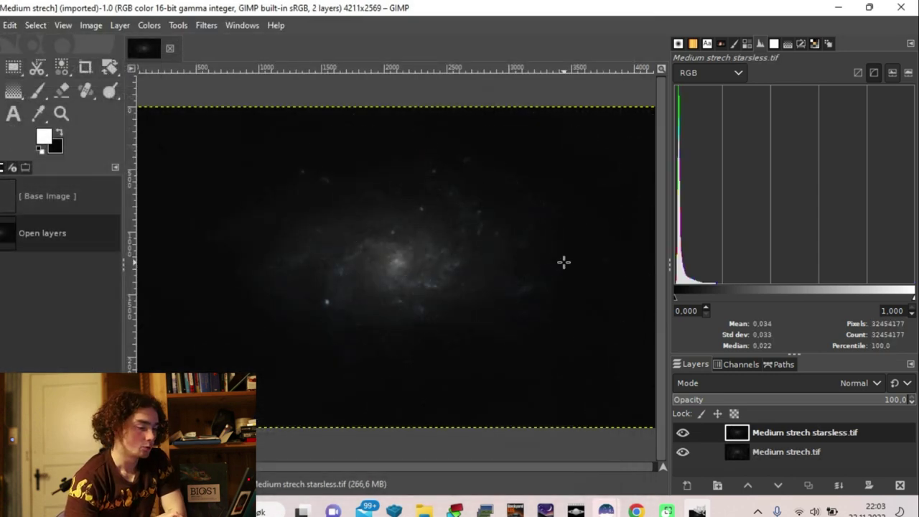
# Set the mode of the Medium strech starsless.tif layer to Subtract and inspect the isolated stars.
pyautogui.click(817, 386)
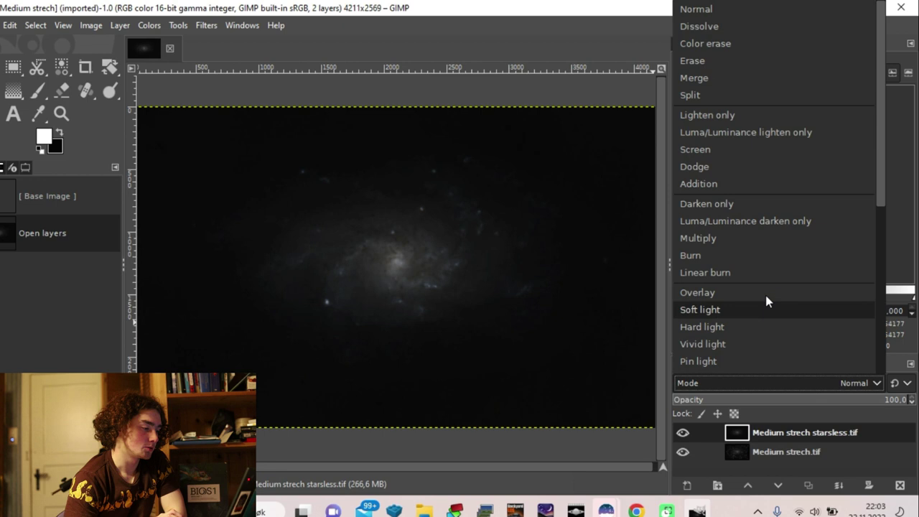
pyautogui.scroll(-5, 765, 291)
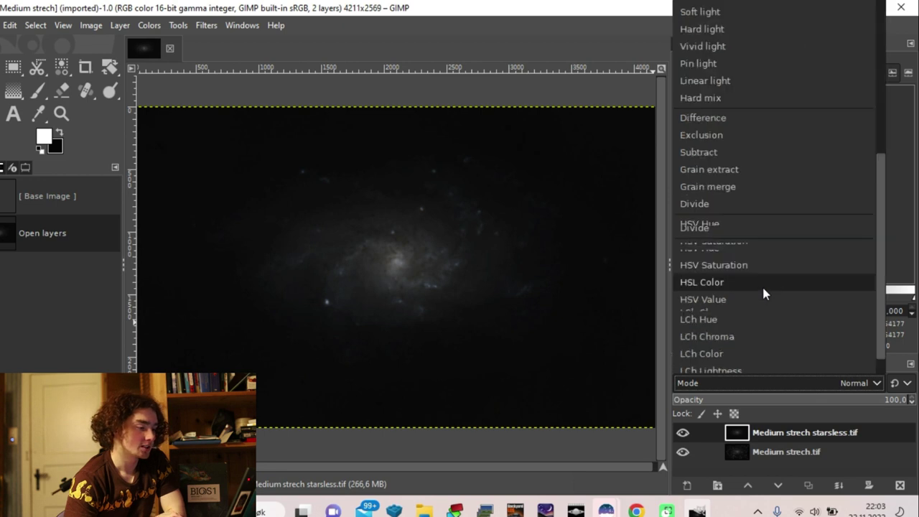
pyautogui.click(731, 152)
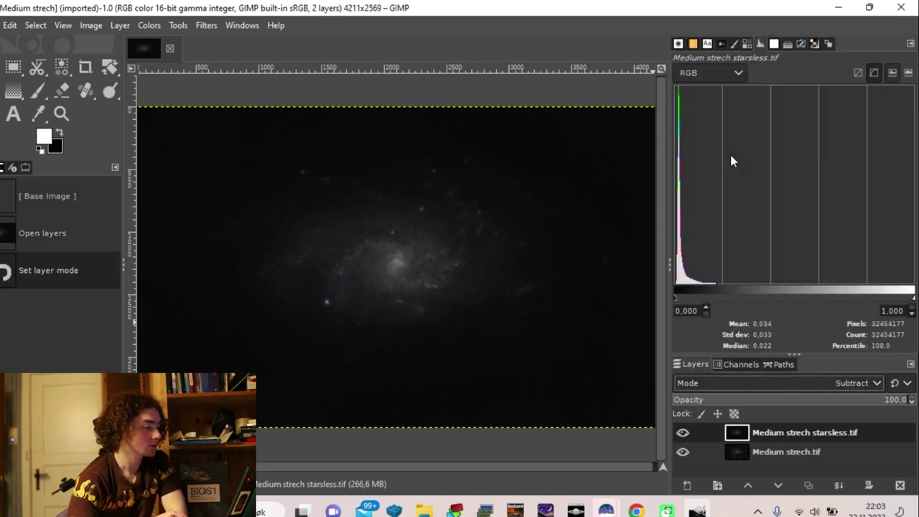
pyautogui.scroll(2, 386, 263)
pyautogui.scroll(-3, 363, 242)
pyautogui.scroll(3, 363, 243)
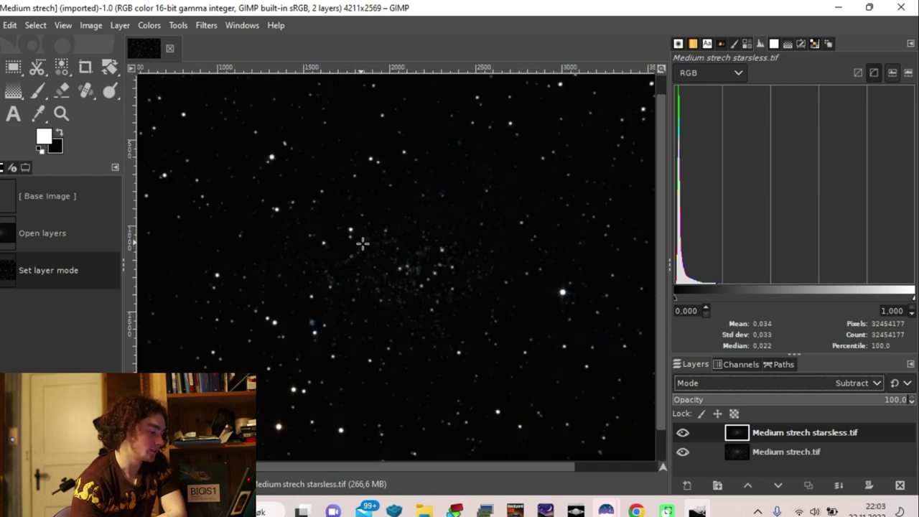
pyautogui.scroll(-1, 363, 243)
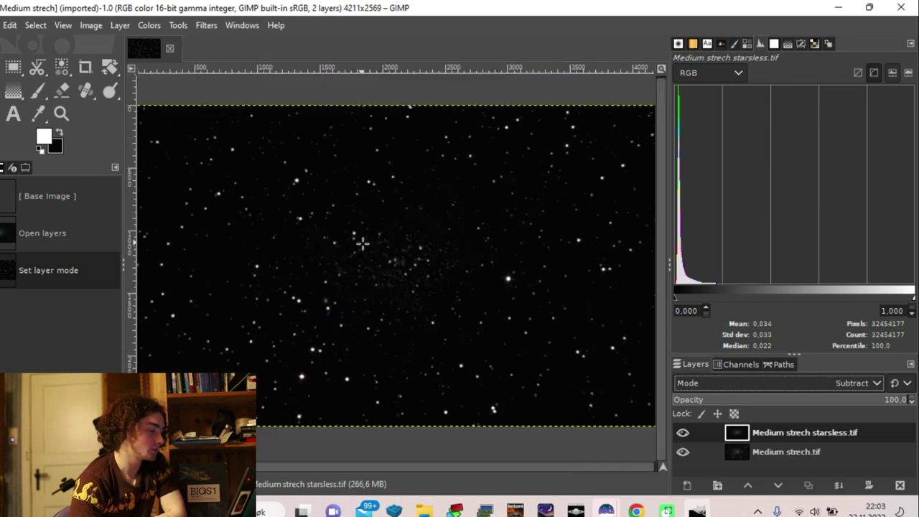
pyautogui.scroll(-1, 363, 243)
pyautogui.scroll(2, 362, 243)
pyautogui.scroll(-2, 363, 242)
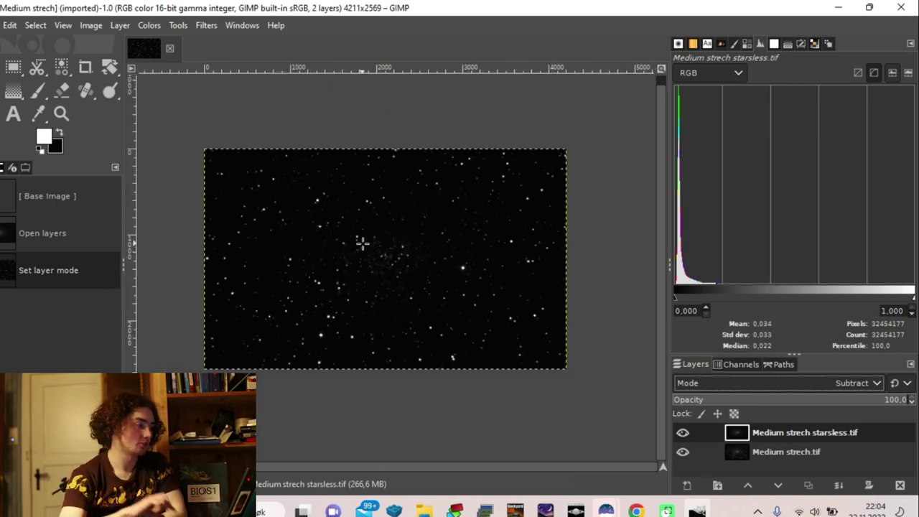
# Open SiriL starless.tif from the 2nd edit folder as a separate image.
pyautogui.click(8, 25)
pyautogui.press('Escape')
pyautogui.click(7, 26)
pyautogui.press('Left')
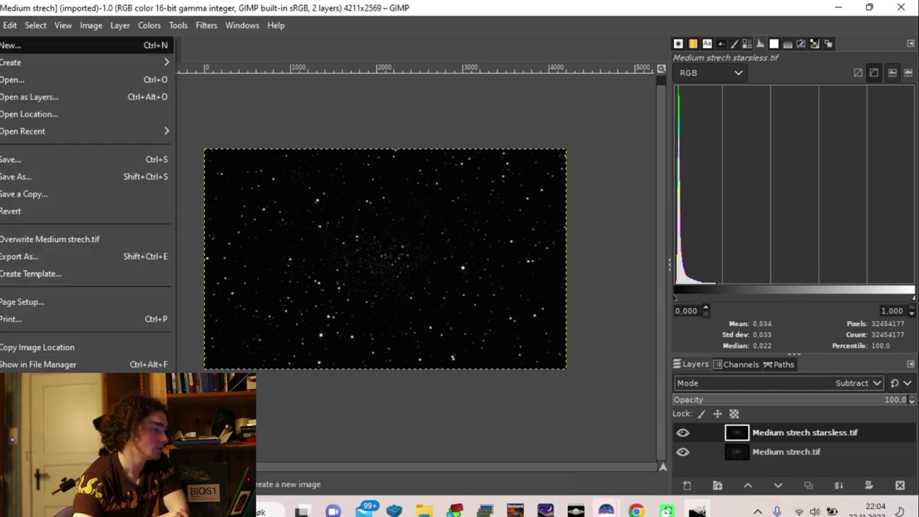
pyautogui.click(22, 79)
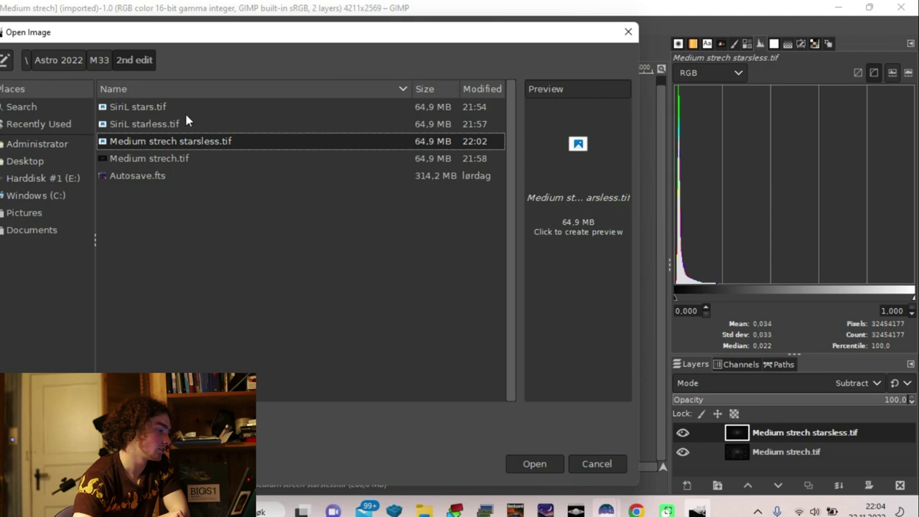
pyautogui.doubleClick(182, 124)
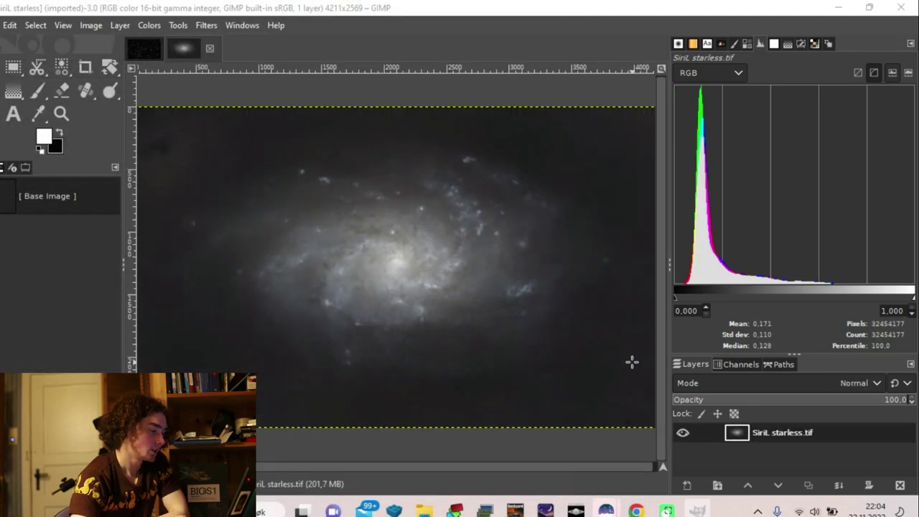
pyautogui.scroll(-1, 405, 260)
pyautogui.scroll(1, 406, 261)
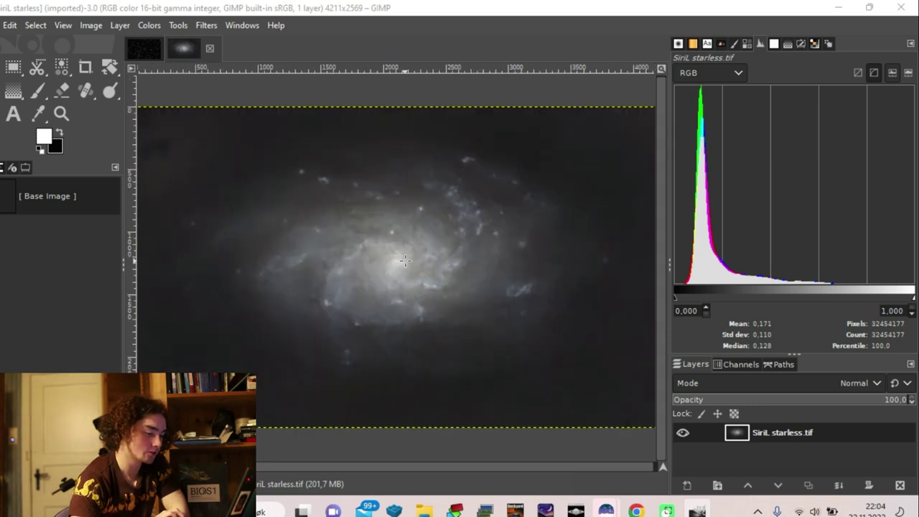
# Create a new layer from the visible SiriL starless.tif image and name it Background + blackpoint.
pyautogui.rightClick(740, 437)
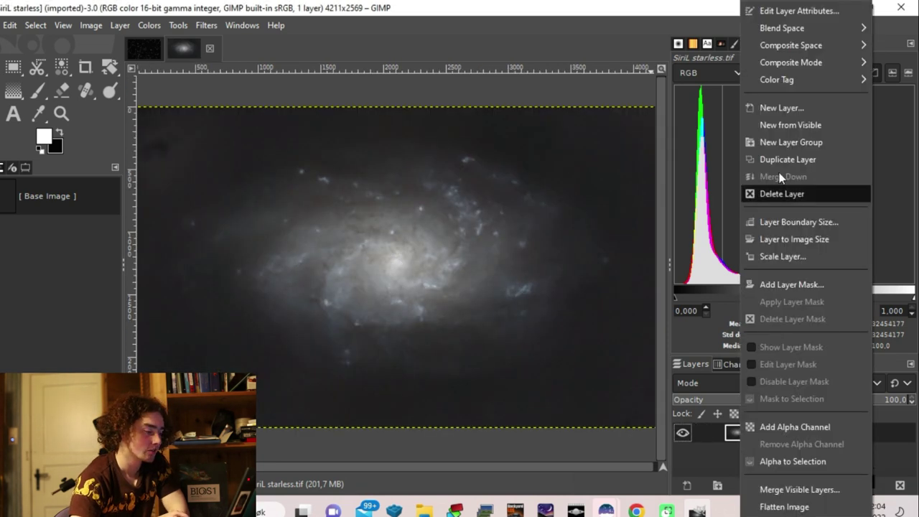
pyautogui.click(783, 126)
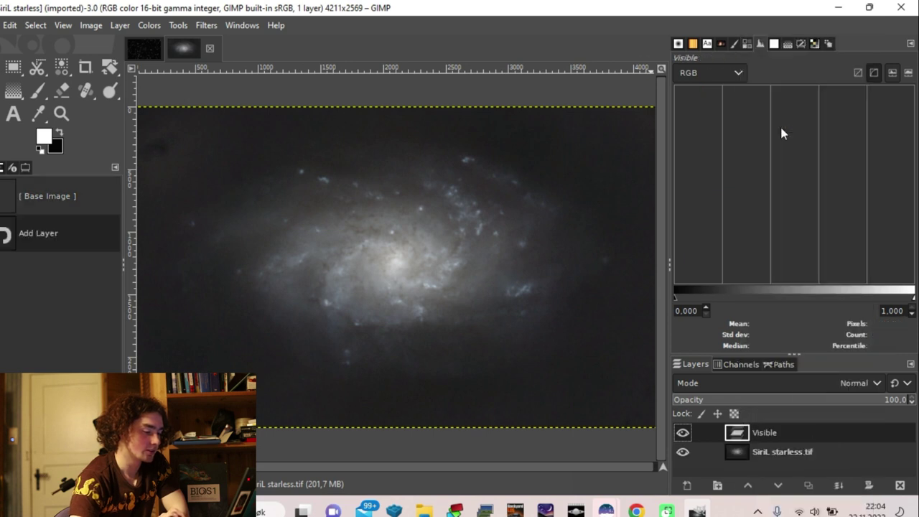
pyautogui.doubleClick(769, 432)
pyautogui.write('Backgrou')
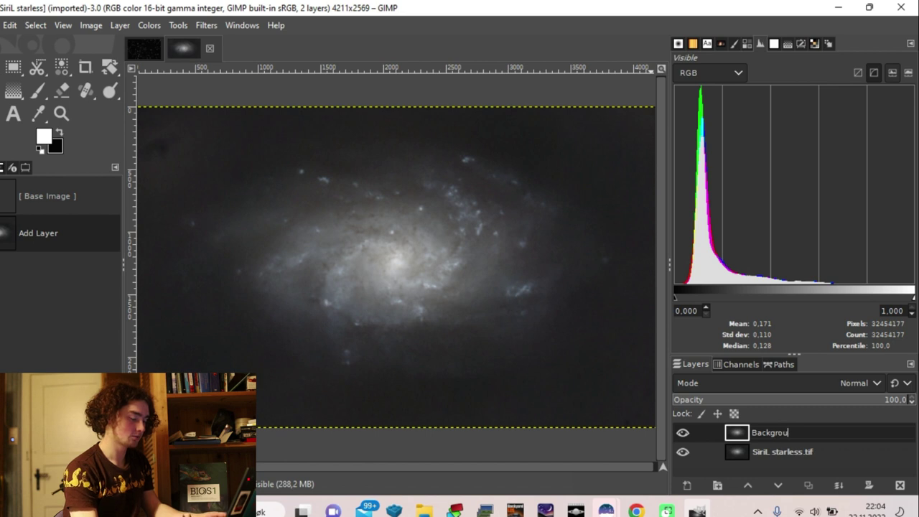
pyautogui.write('nd + blackpoint')
pyautogui.press('Return')
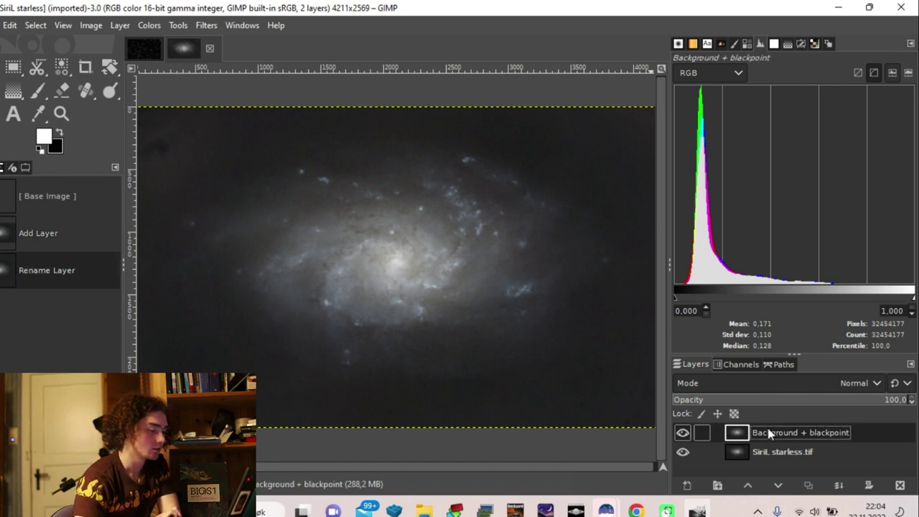
# Darken the Background + blackpoint layer with Curves, shifting the black point inward and placing a point at about input 11.25, output 5.06.
pyautogui.click(149, 26)
pyautogui.click(172, 200)
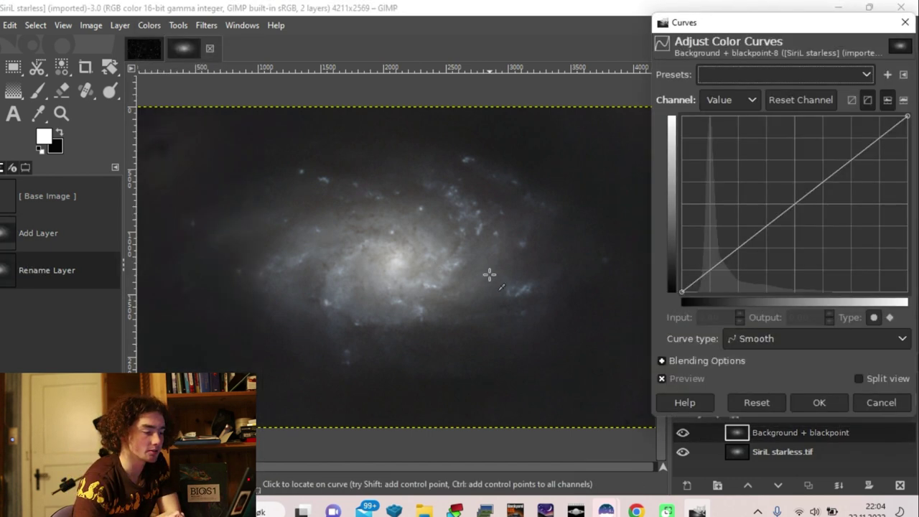
pyautogui.click(683, 293)
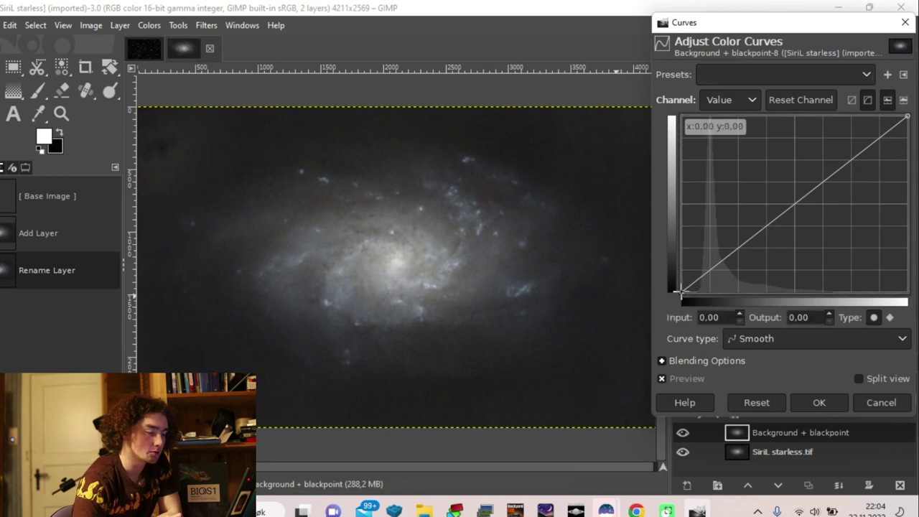
pyautogui.moveTo(684, 298); pyautogui.dragTo(708, 284)
pyautogui.click(705, 279)
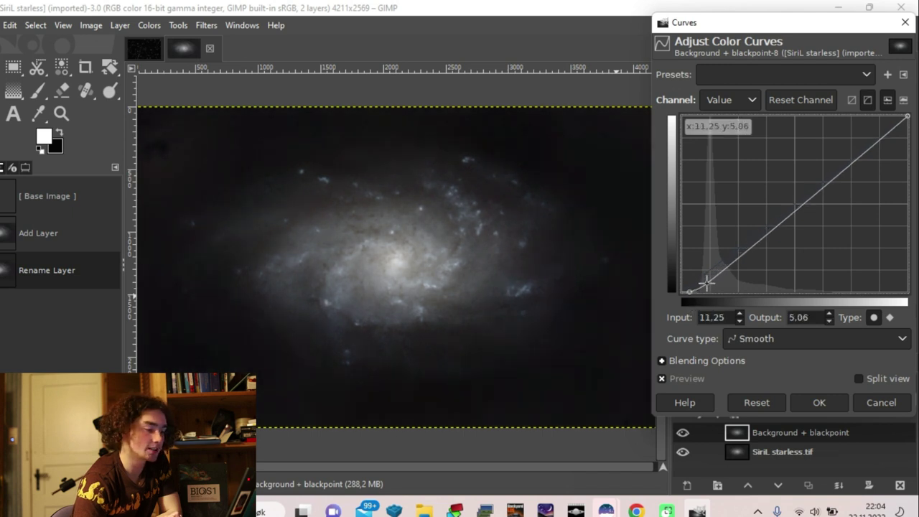